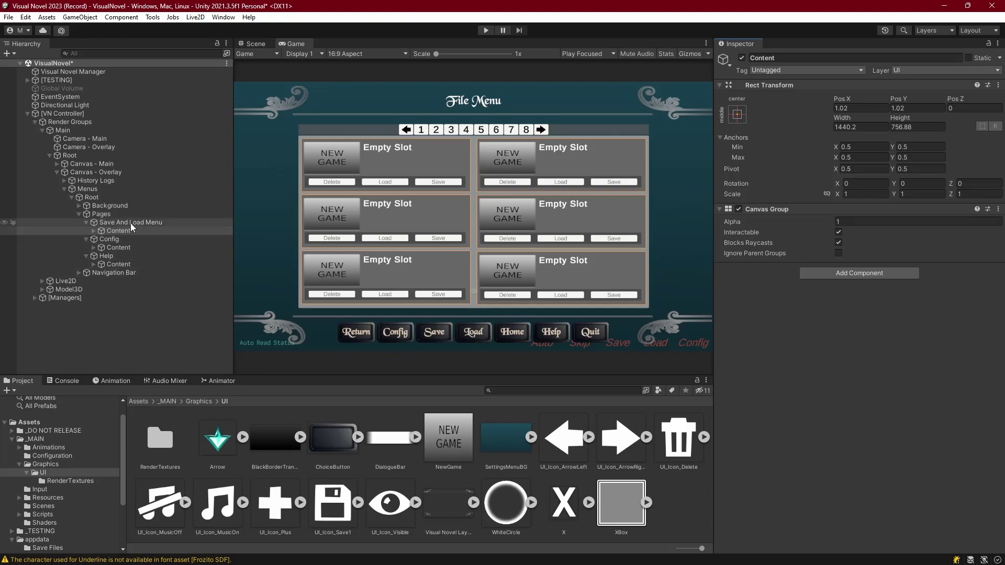
# Start creating an animation clip for the Content object of the Save And Load Menu.
pyautogui.click(100, 222)
pyautogui.click(116, 230)
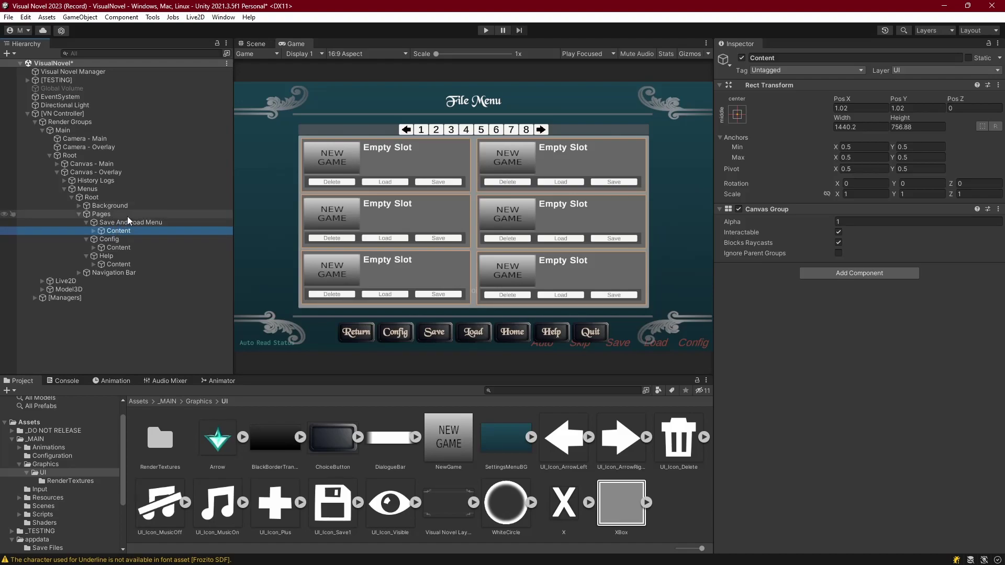
pyautogui.click(114, 380)
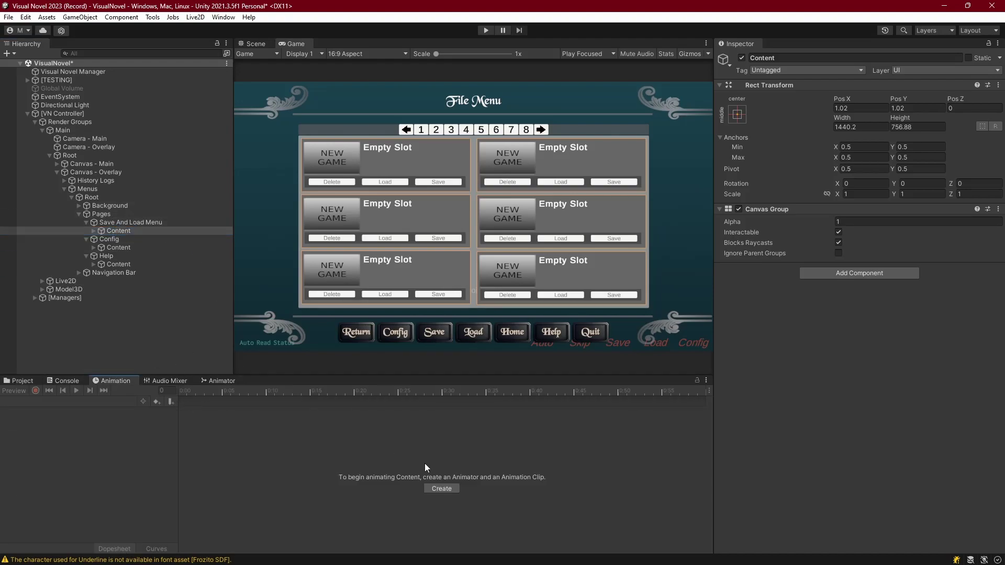
pyautogui.click(223, 17)
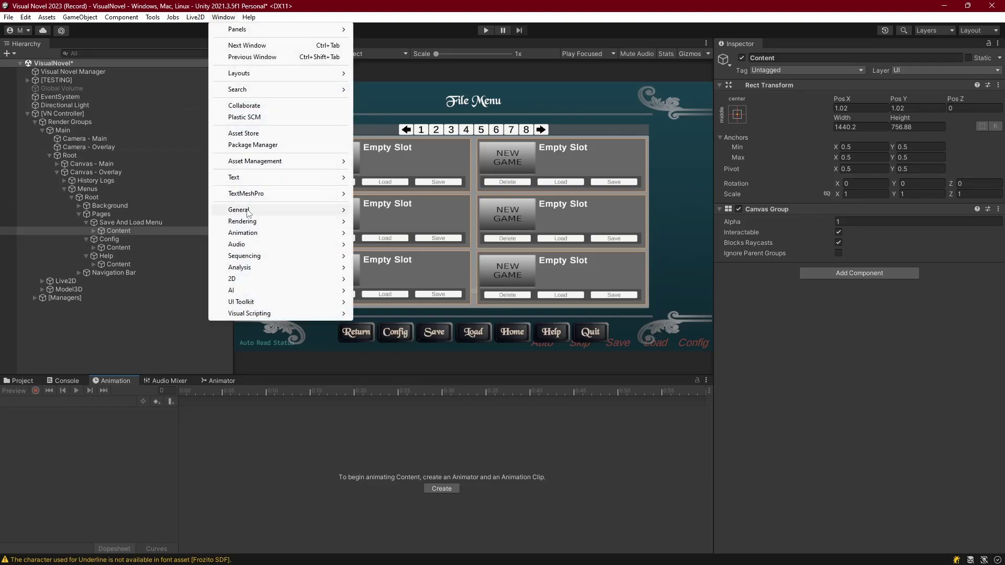
pyautogui.moveTo(245, 234)
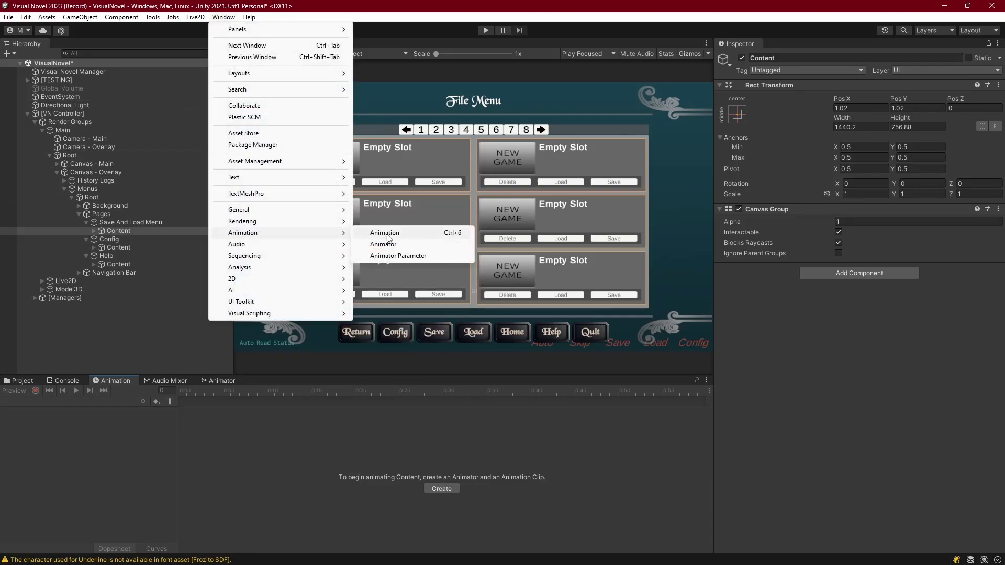
pyautogui.click(454, 448)
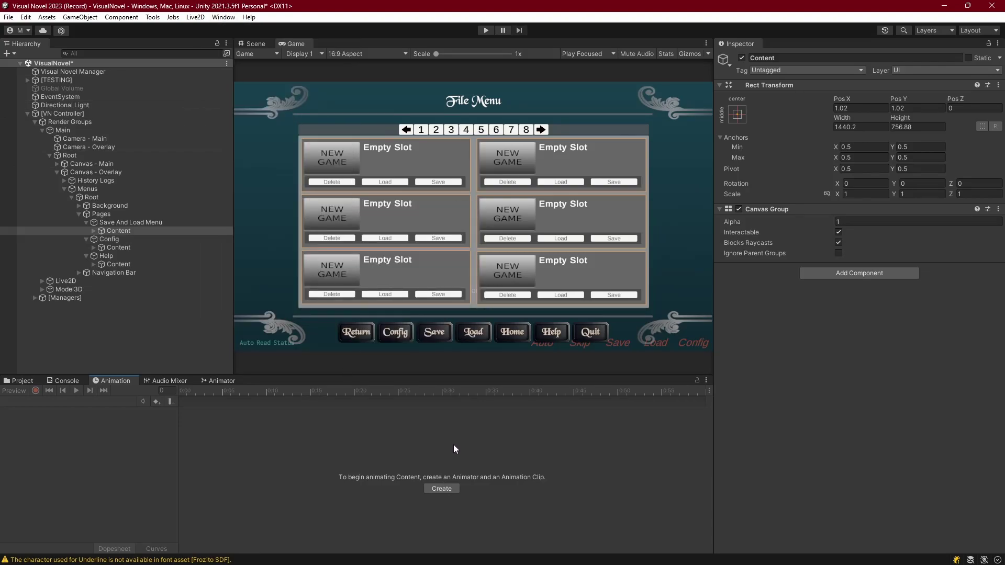
pyautogui.click(441, 488)
# Create a folder named Pages inside _MAIN/Animations/UI and open it as the clip's save location.
pyautogui.click(234, 55)
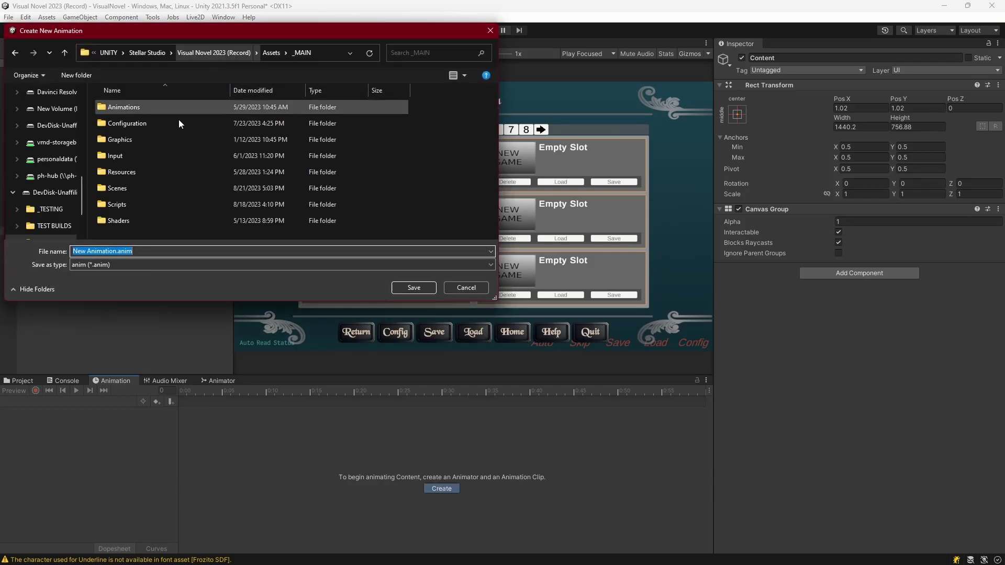
pyautogui.doubleClick(127, 108)
pyautogui.doubleClick(118, 124)
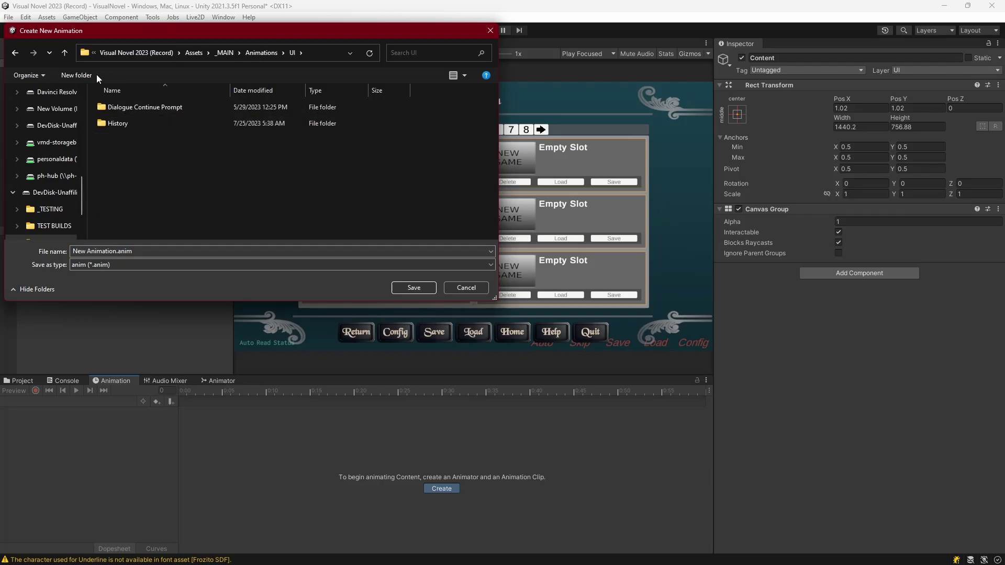
pyautogui.click(95, 75)
pyautogui.write('P')
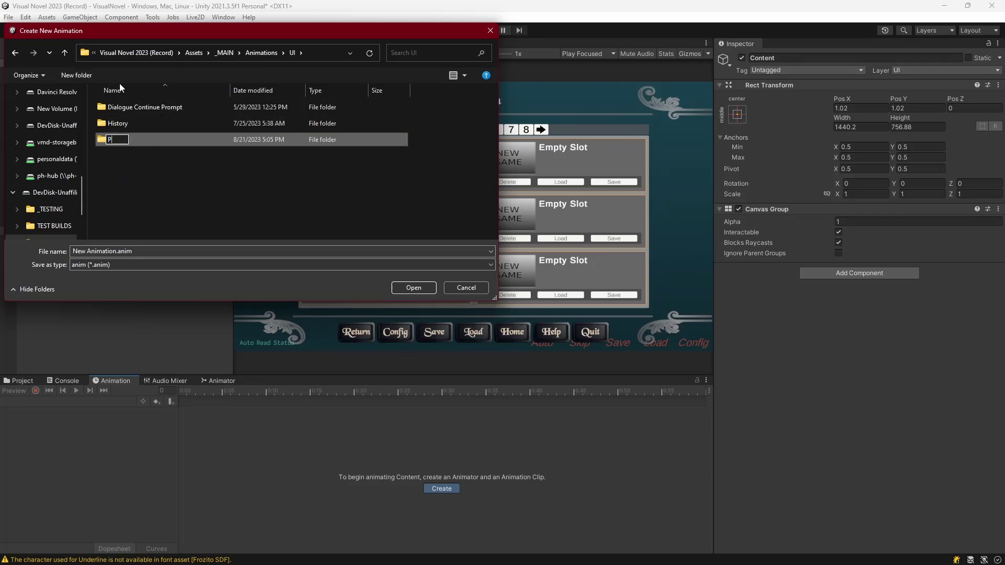
pyautogui.write('ages')
pyautogui.press('Return')
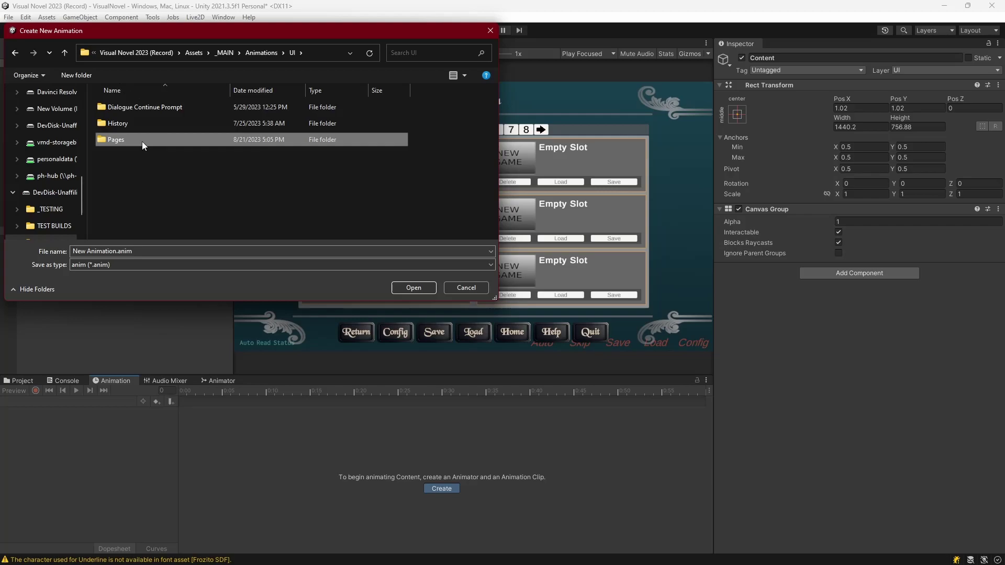
pyautogui.doubleClick(117, 139)
# Save the new animation clip under the name Open.
pyautogui.click(110, 251)
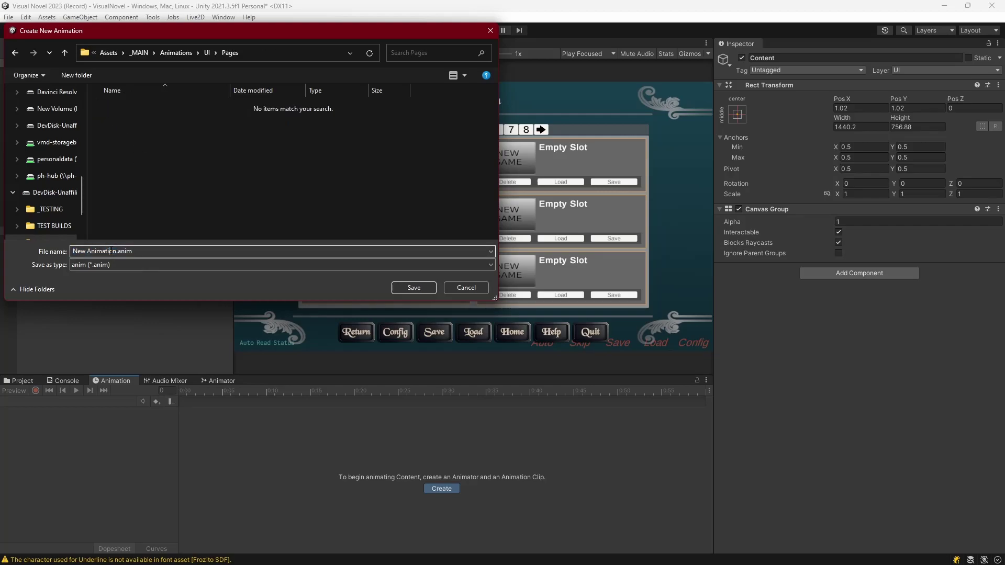
pyautogui.moveTo(116, 251); pyautogui.dragTo(56, 251)
pyautogui.write('Reveal')
pyautogui.press('BackSpace')
pyautogui.press('BackSpace')
pyautogui.press('BackSpace')
pyautogui.press('BackSpace')
pyautogui.press('BackSpace')
pyautogui.press('BackSpace')
pyautogui.write('Open')
pyautogui.press('Return')
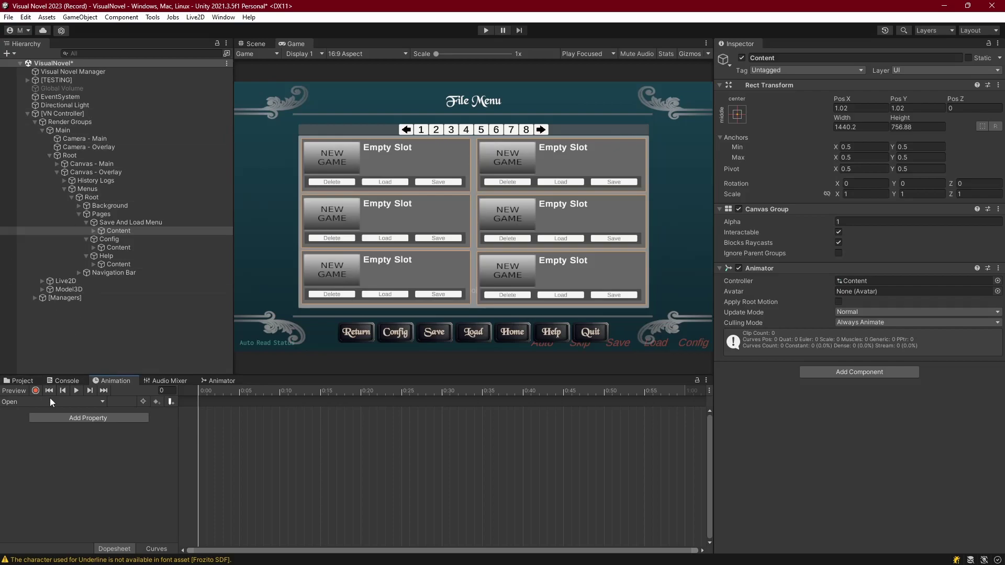
# Enable keyframe recording for the Open clip with the Save And Load Menu's Content selected.
pyautogui.click(35, 391)
pyautogui.click(118, 230)
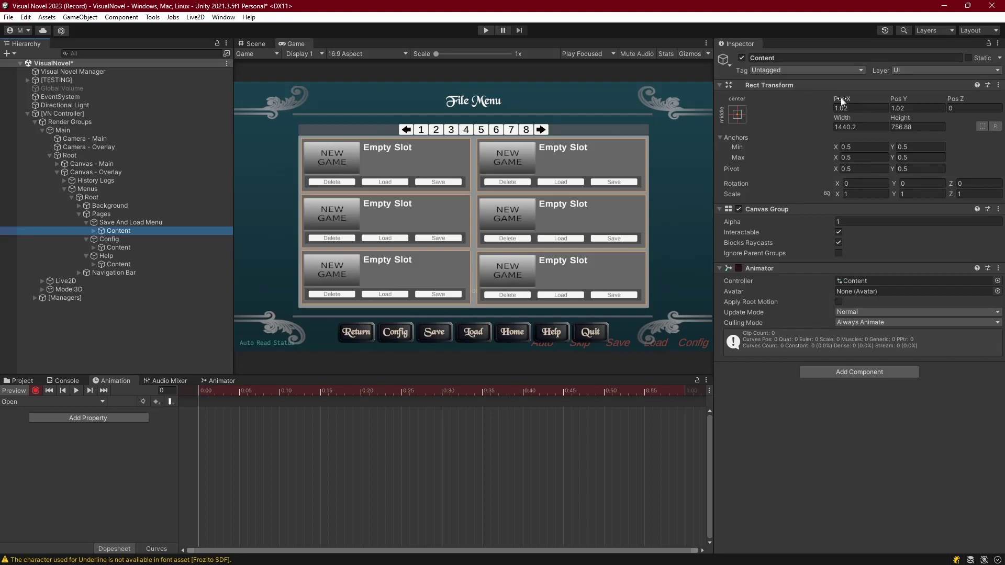
pyautogui.click(900, 99)
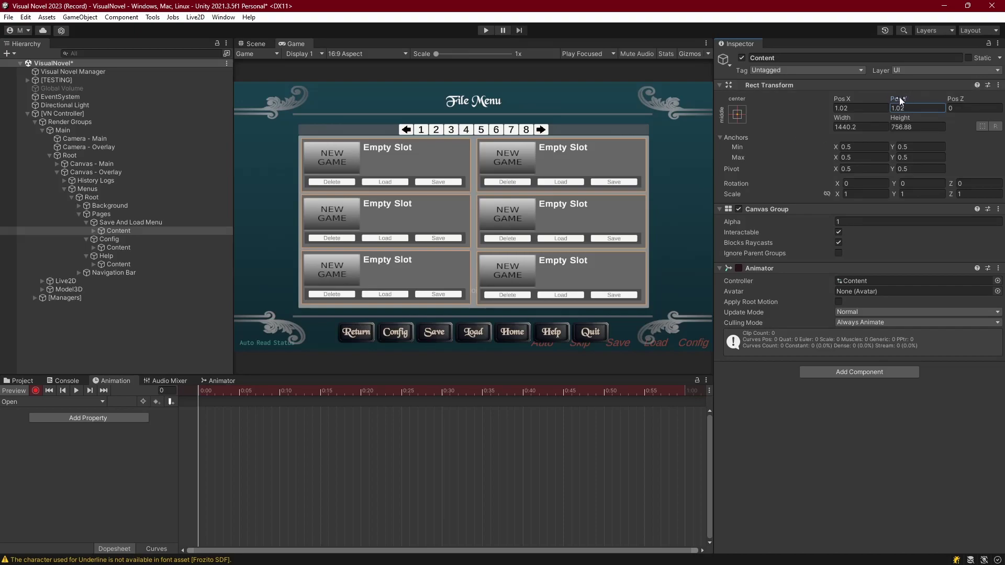
pyautogui.moveTo(899, 96); pyautogui.dragTo(892, 96)
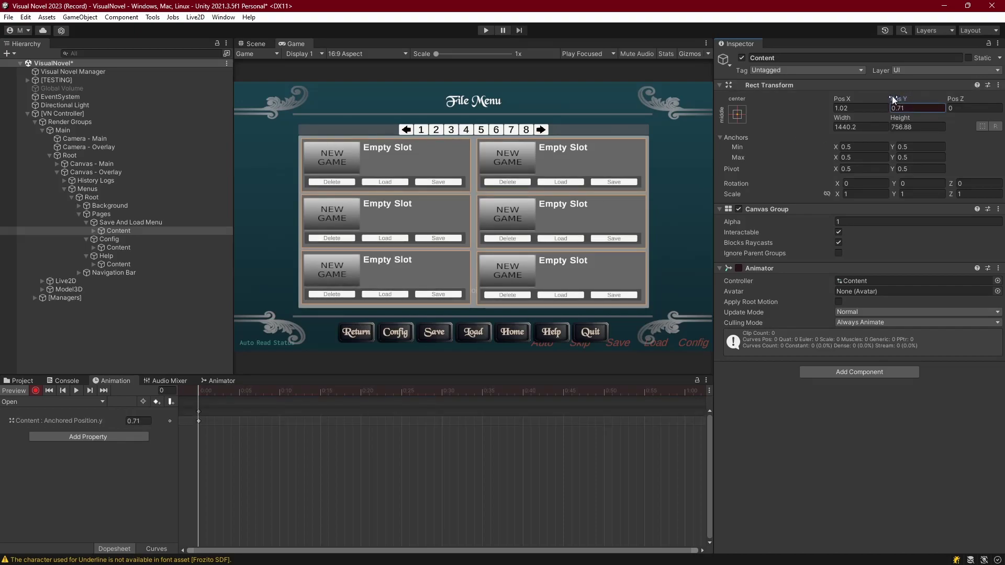
pyautogui.hotkey('ctrl', 'z')
# Show the Scene view and record a Pos Y keyframe of 1.02 for Content at frame 0.
pyautogui.click(256, 44)
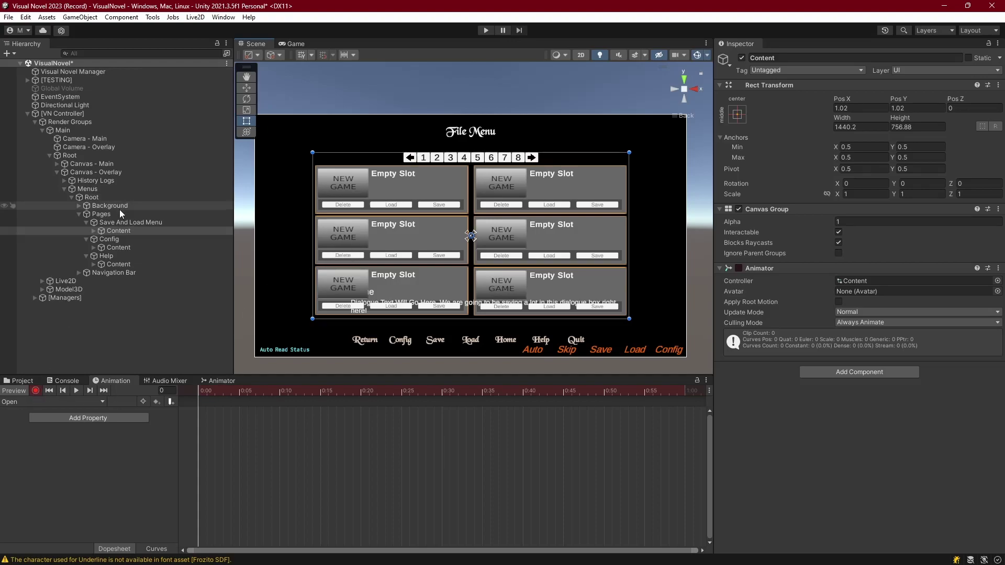
pyautogui.click(119, 231)
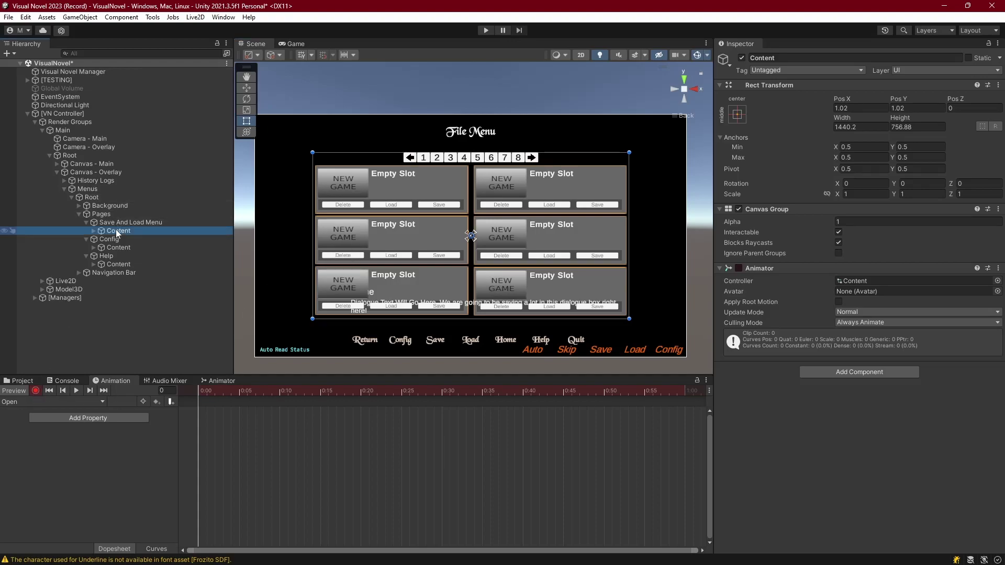
pyautogui.click(909, 106)
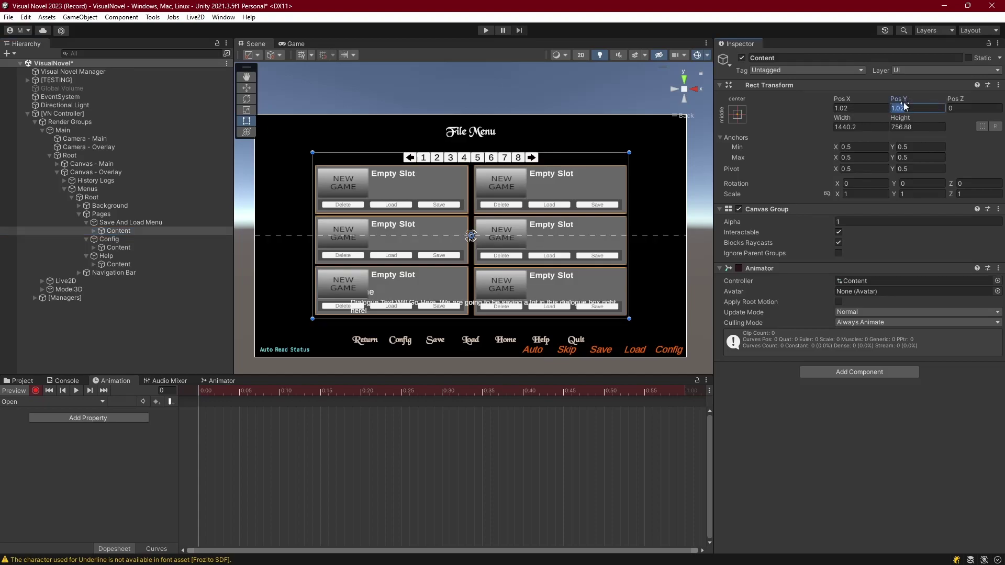
pyautogui.write('1.02')
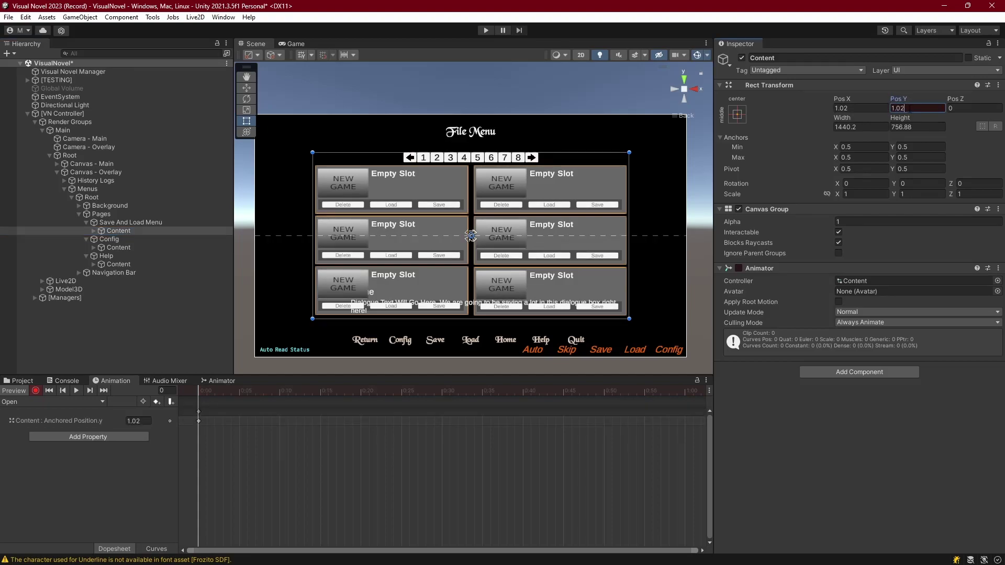
pyautogui.click(198, 417)
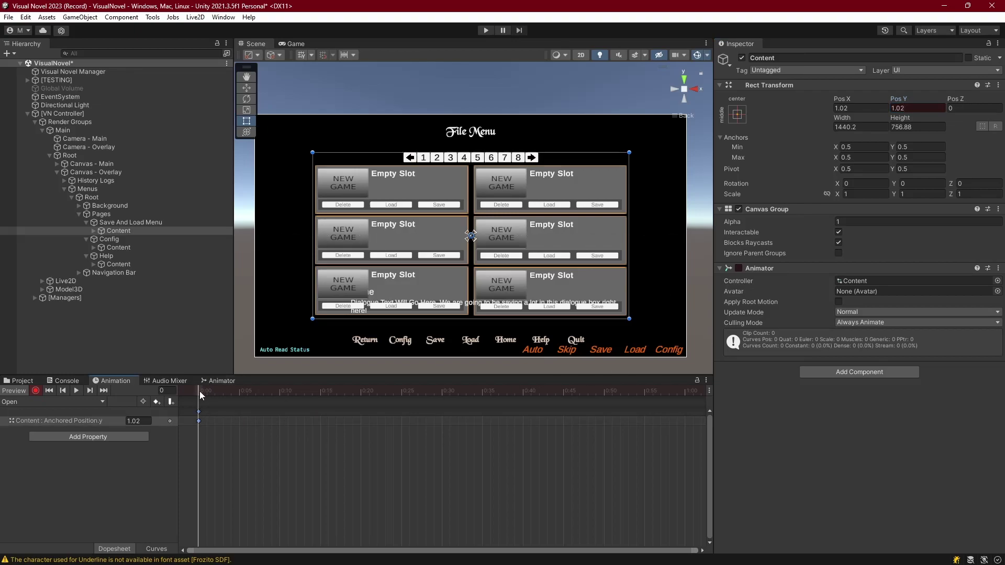
pyautogui.moveTo(199, 390); pyautogui.dragTo(681, 398)
pyautogui.moveTo(898, 101); pyautogui.dragTo(146, 146)
pyautogui.hotkey('ctrl', 'z')
pyautogui.hotkey('ctrl', 'z')
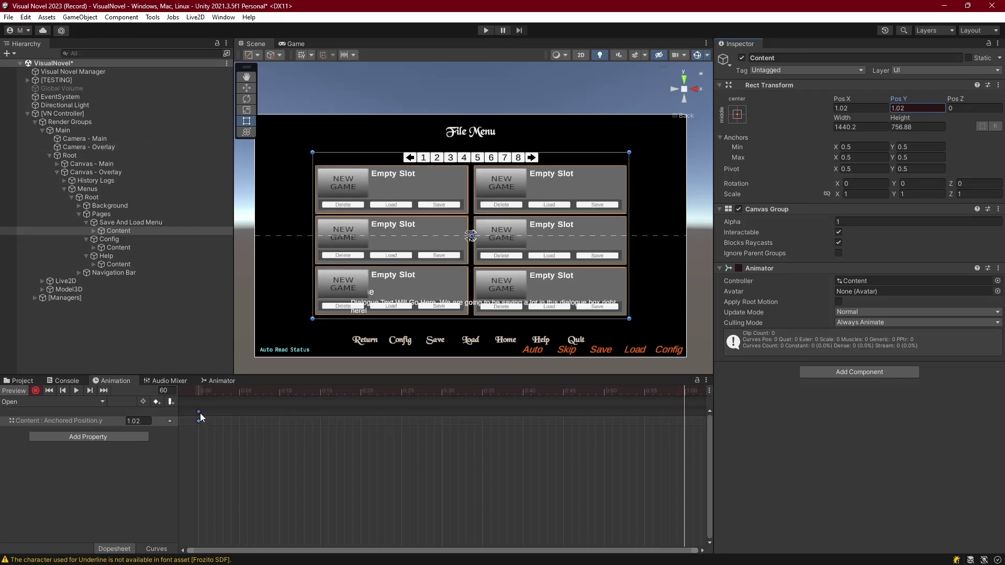
# Move the Pos Y keyframe to frame 60 and record a lower Pos Y of about -61.68 at frame 0.
pyautogui.moveTo(200, 413); pyautogui.dragTo(260, 412)
pyautogui.moveTo(228, 392); pyautogui.dragTo(183, 393)
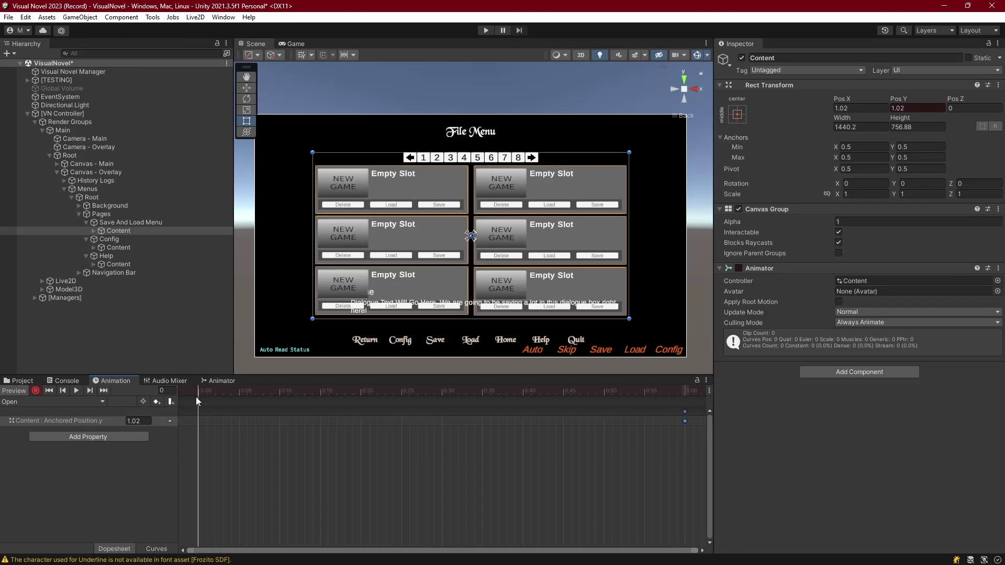
pyautogui.moveTo(899, 99); pyautogui.dragTo(819, 281)
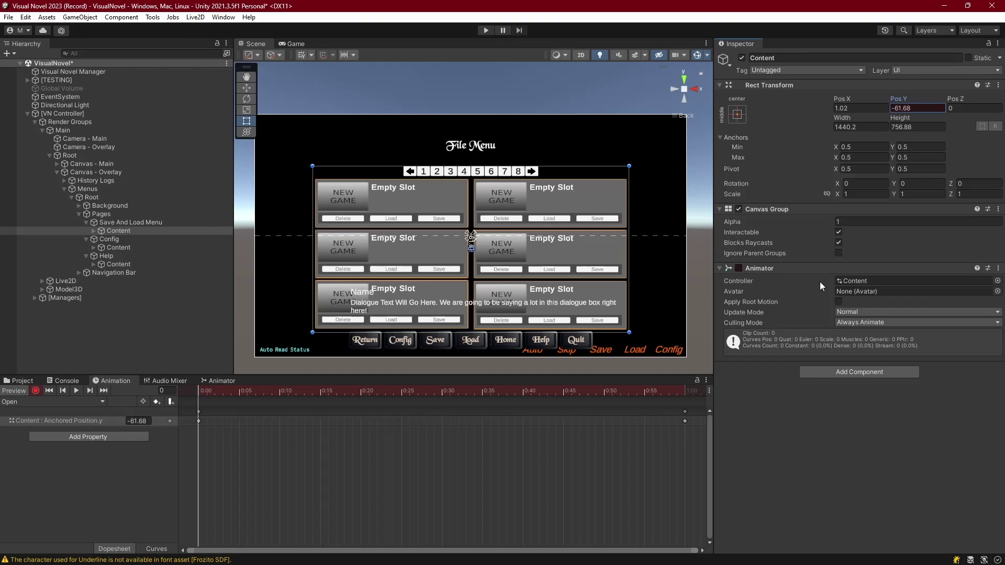
# Deactivate the Canvas - Main object, keeping Camera - Main active.
pyautogui.click(96, 138)
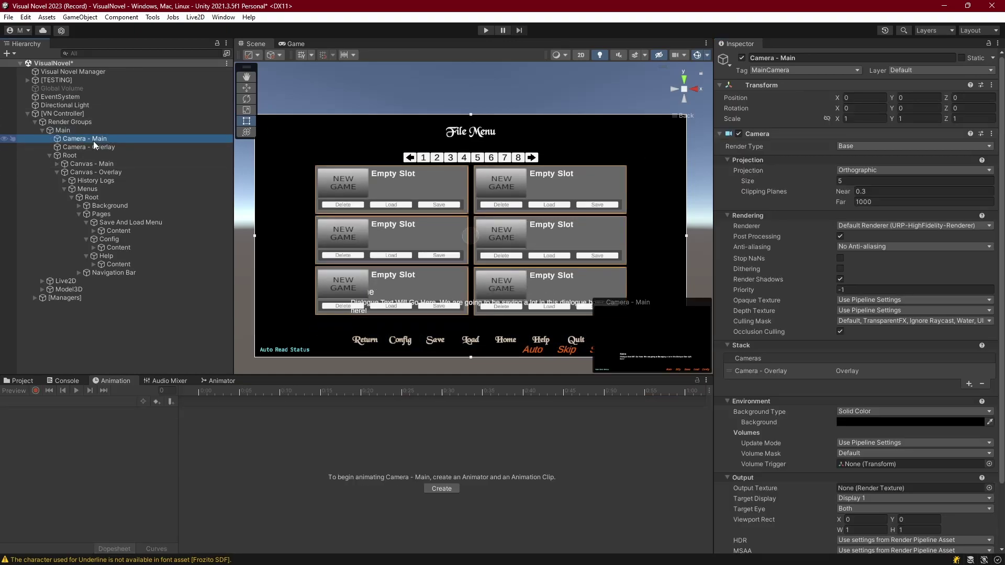
pyautogui.click(738, 51)
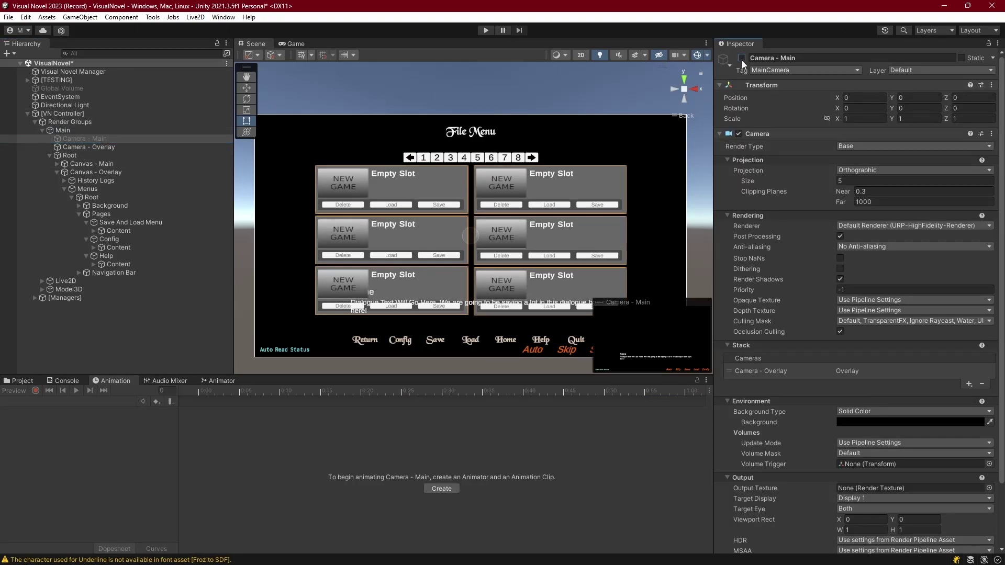
pyautogui.click(84, 163)
pyautogui.click(742, 57)
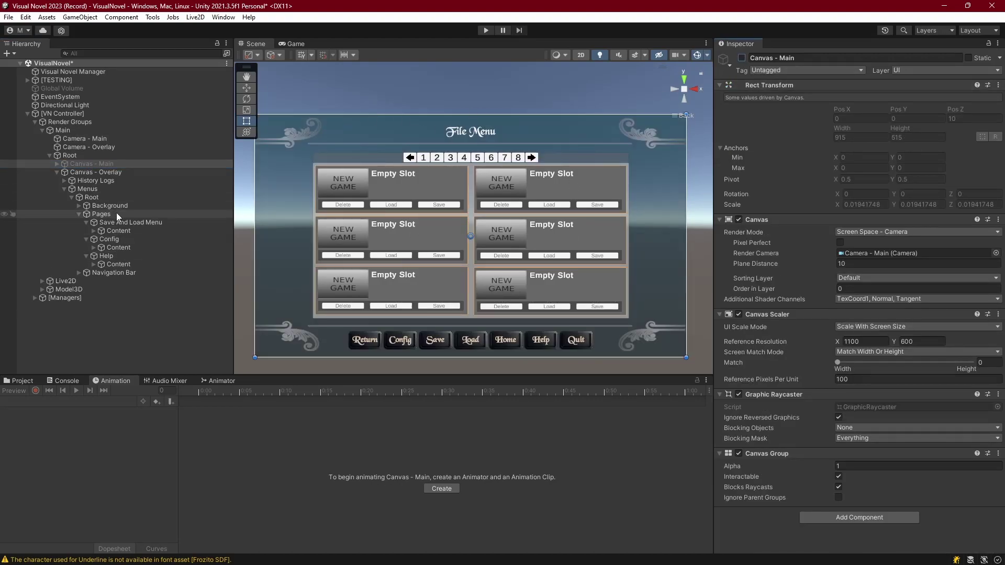
# Resume recording on the Save And Load Menu's Content, preview the Open clip and return to frame 0.
pyautogui.click(115, 230)
pyautogui.click(35, 391)
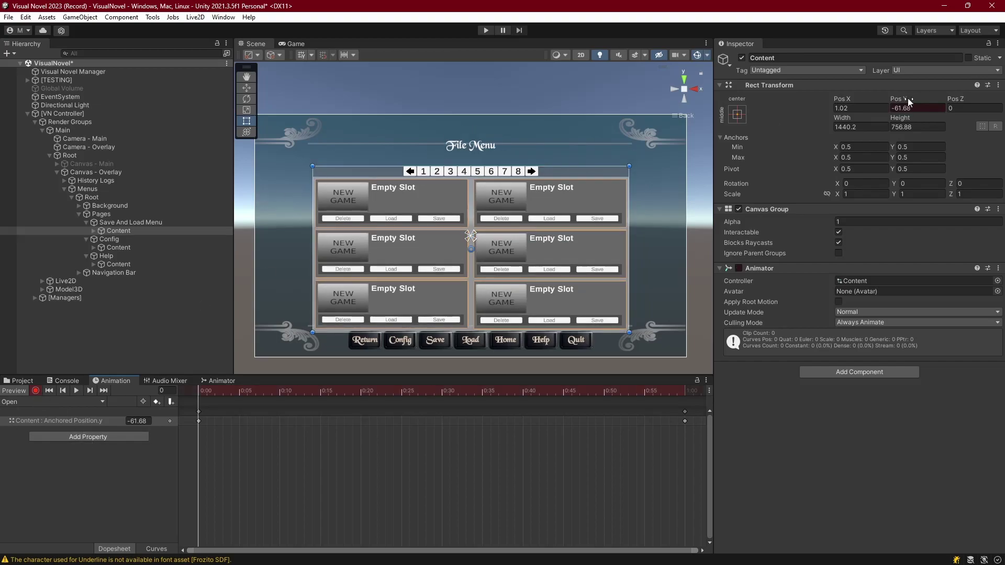
pyautogui.click(77, 390)
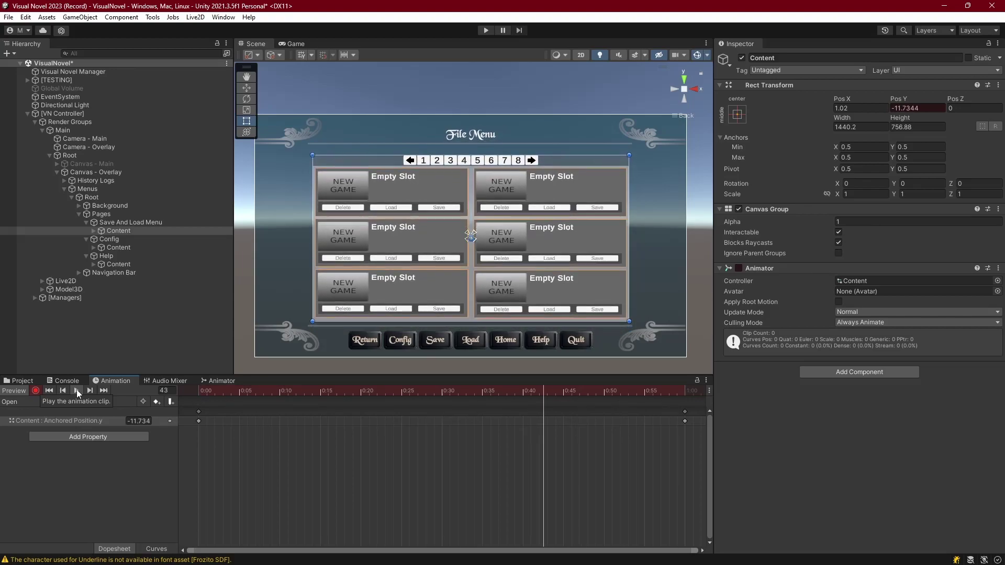
pyautogui.click(200, 394)
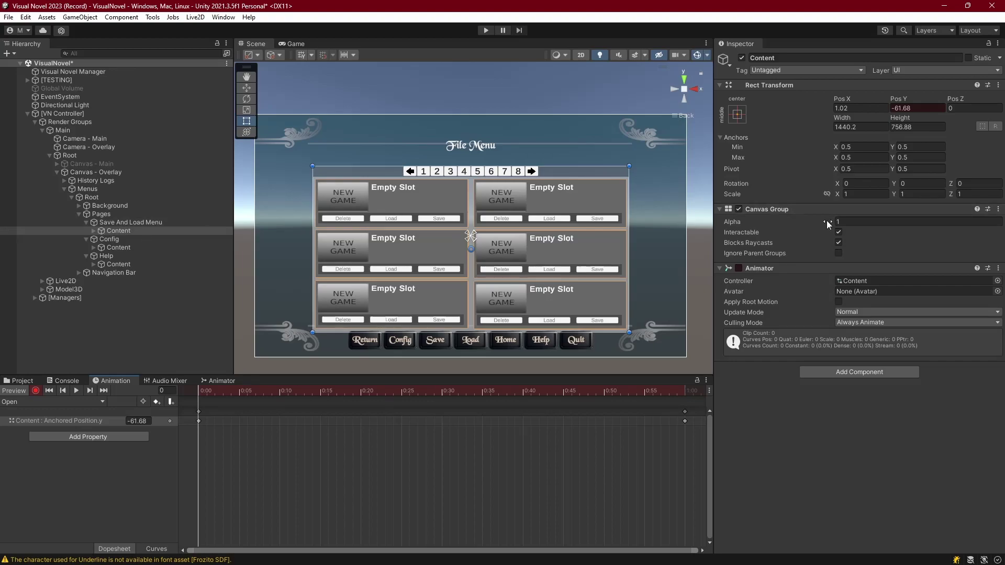
# Record Content's Canvas Group Alpha as 0 at frame 0 and 1 at frame 60.
pyautogui.moveTo(827, 221); pyautogui.dragTo(802, 219)
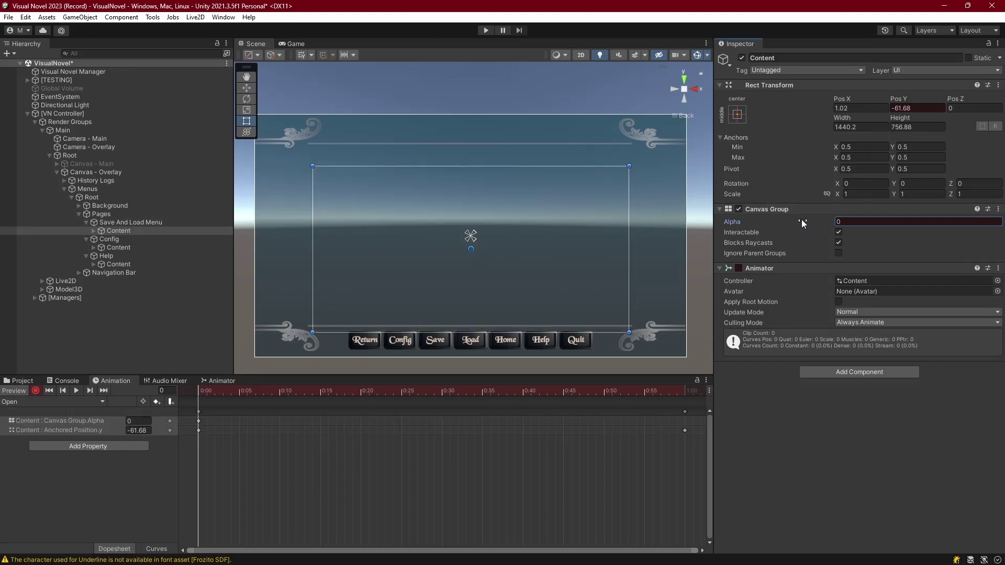
pyautogui.moveTo(212, 392); pyautogui.dragTo(691, 387)
pyautogui.click(810, 225)
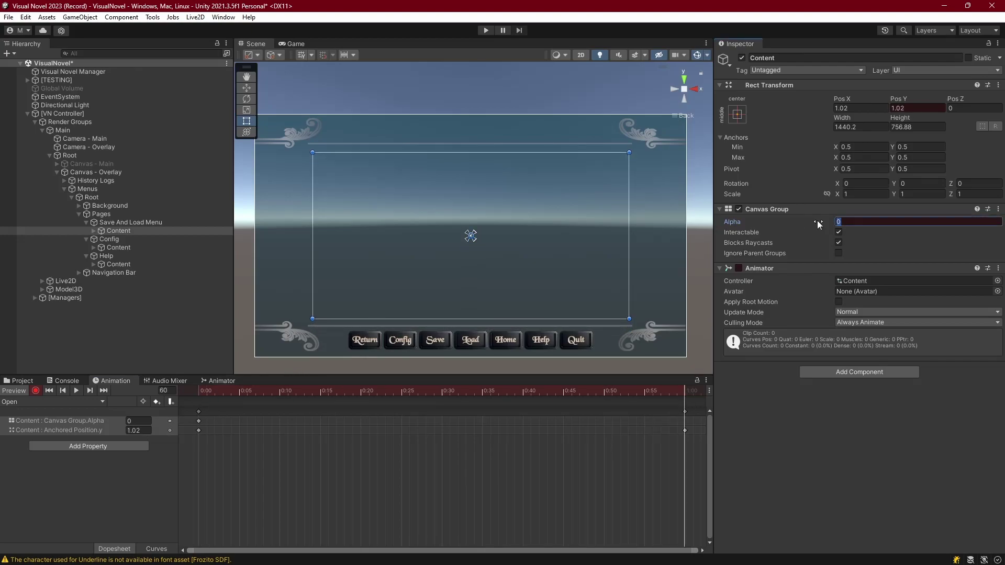
pyautogui.write('1')
# Record Canvas Group keyframes at frame 0 with Interactable and Blocks Raycasts enabled.
pyautogui.click(200, 392)
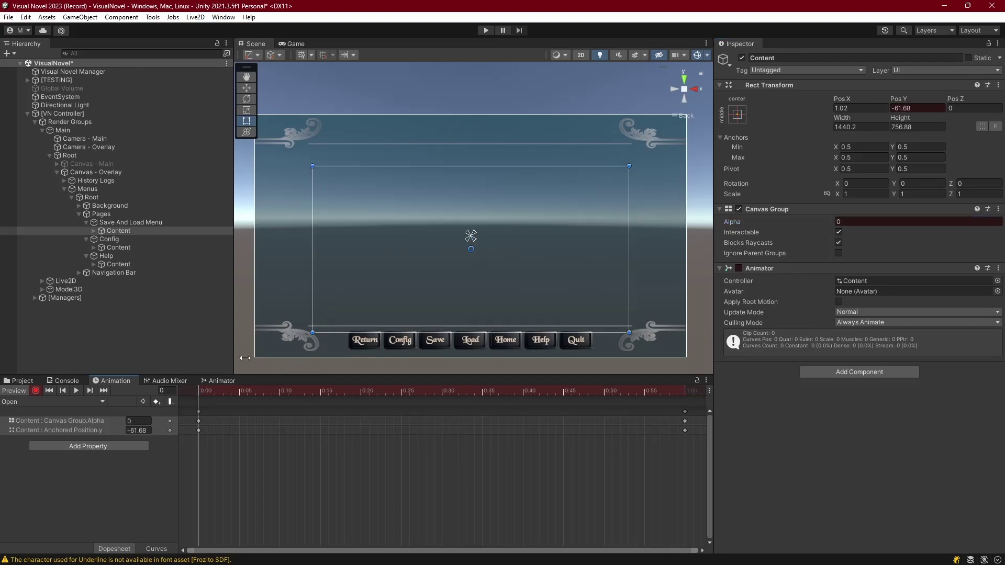
pyautogui.click(839, 232)
pyautogui.click(839, 242)
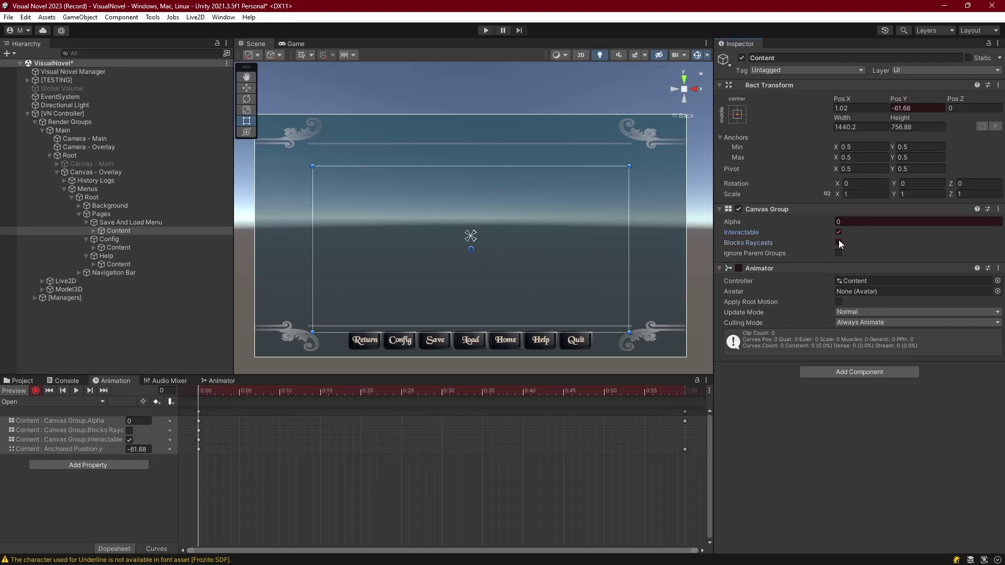
pyautogui.moveTo(196, 391); pyautogui.dragTo(169, 411)
# Copy the Interactable and Blocks Raycasts keyframes from frame 0 to frame 60 of the Open clip.
pyautogui.click(16, 402)
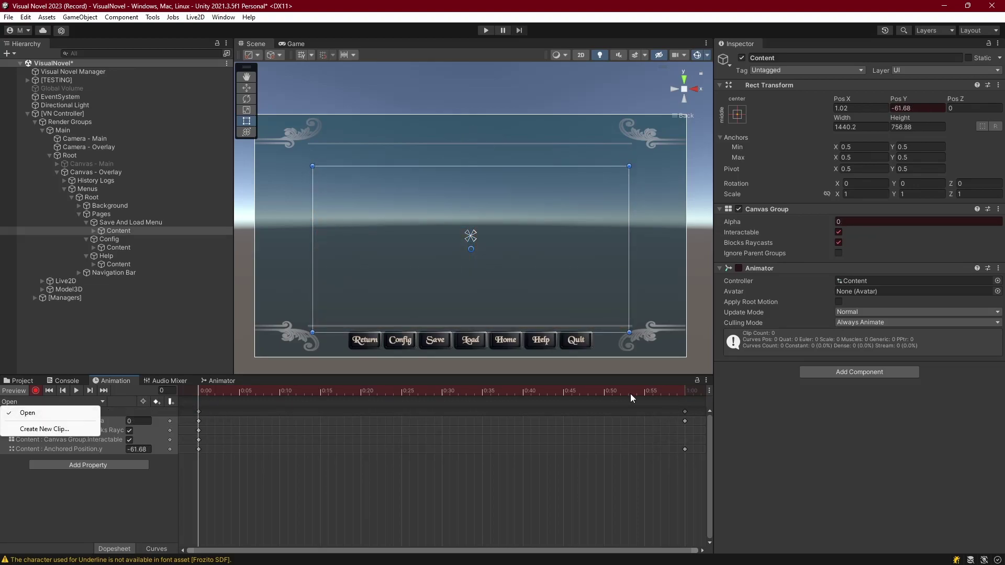
pyautogui.click(684, 394)
pyautogui.click(684, 411)
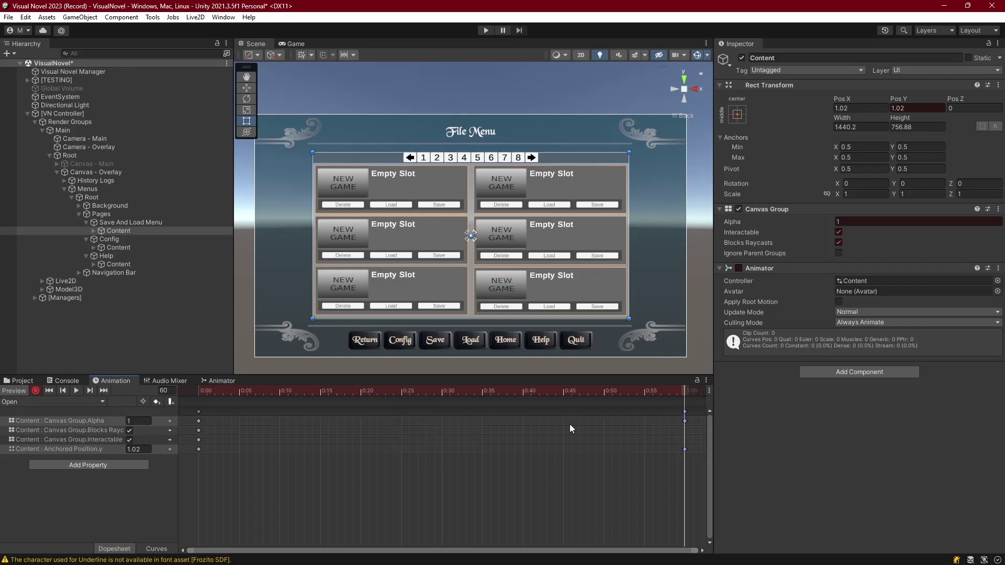
pyautogui.click(199, 430)
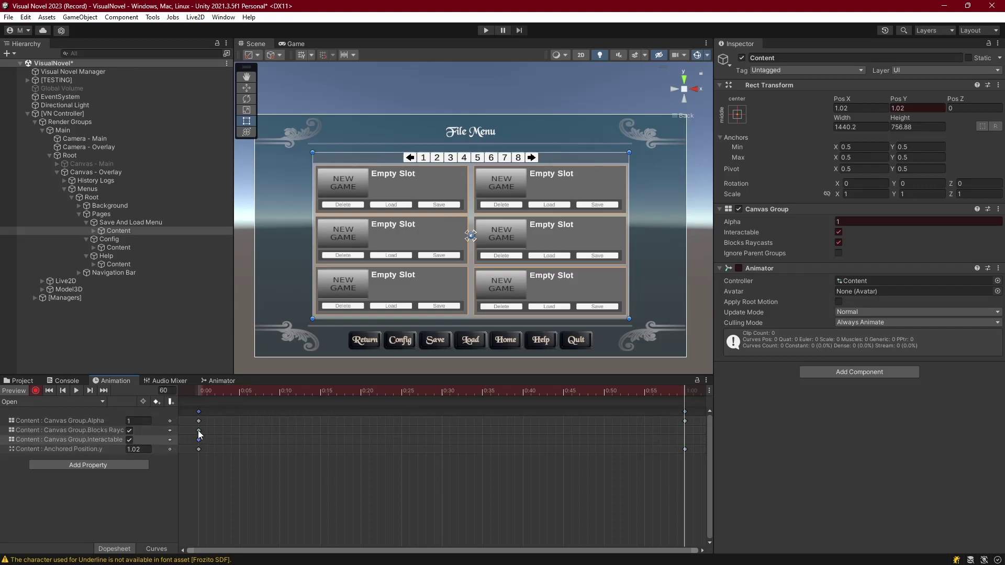
pyautogui.keyDown('shift'); pyautogui.click(199, 439); pyautogui.keyUp('shift')
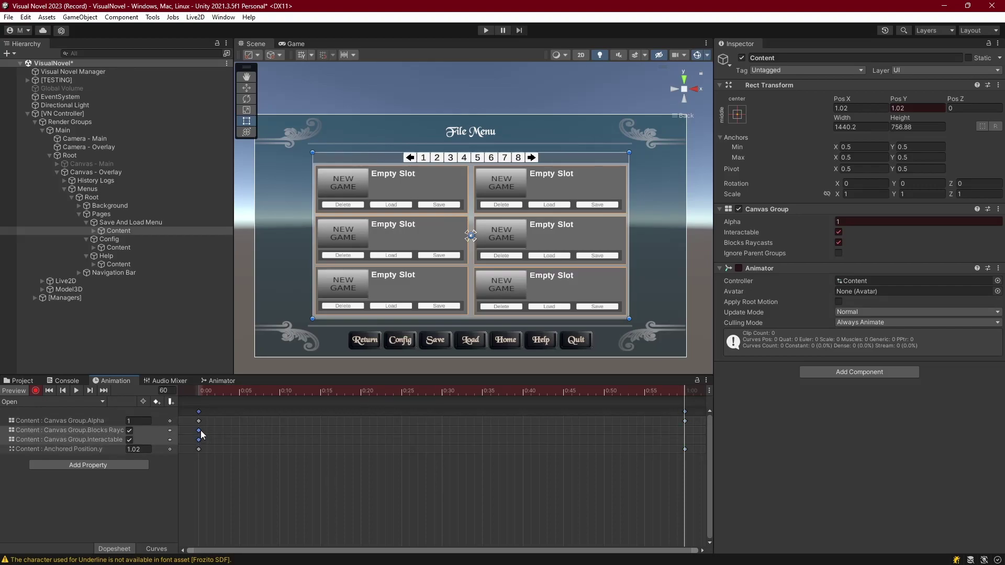
pyautogui.hotkey('ctrl', 'c')
pyautogui.hotkey('ctrl', 'v')
# Copy all of Open's keyframes at frame 60 and create a new animation clip named Opened in the Pages folder.
pyautogui.click(684, 412)
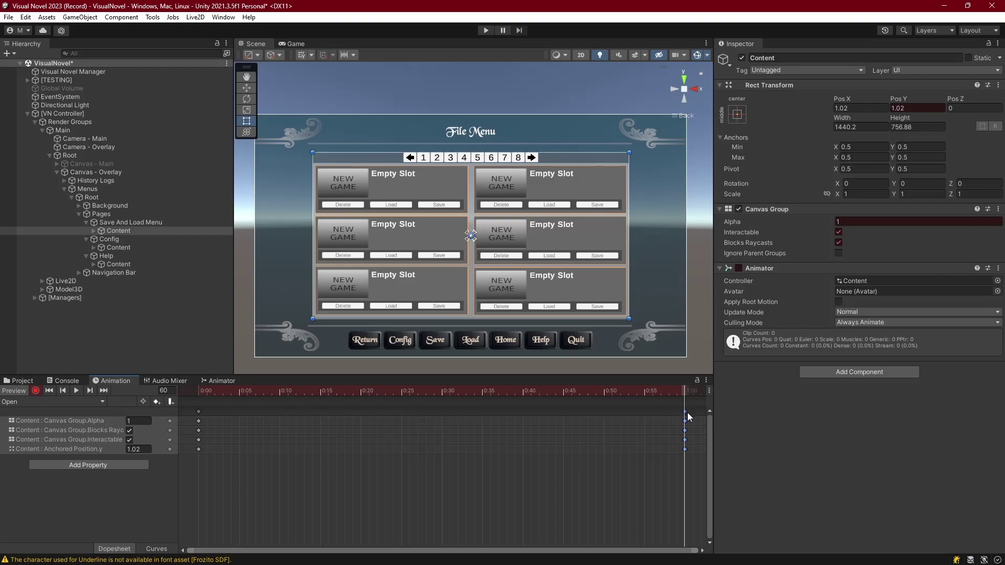
pyautogui.click(37, 402)
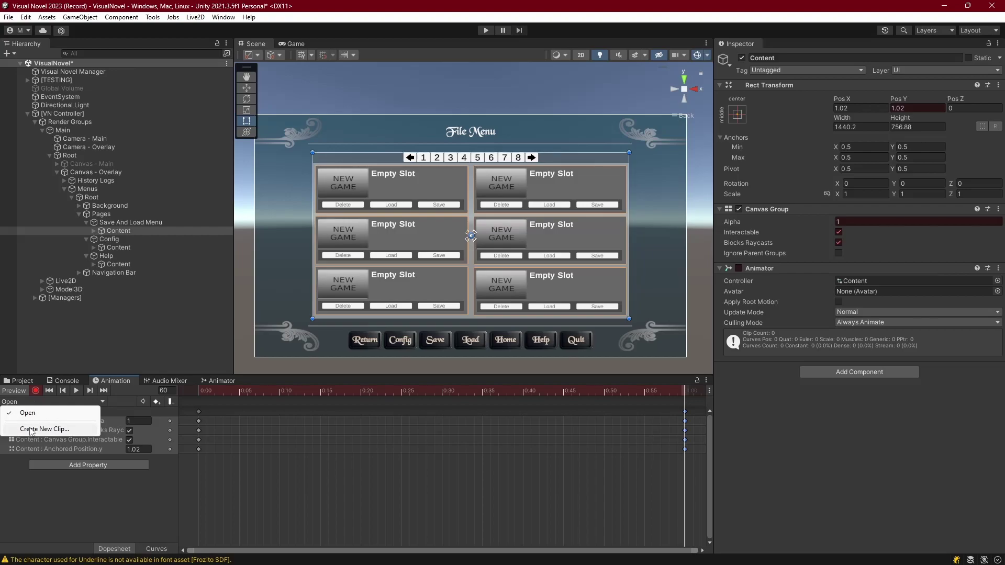
pyautogui.click(36, 429)
pyautogui.write('Op')
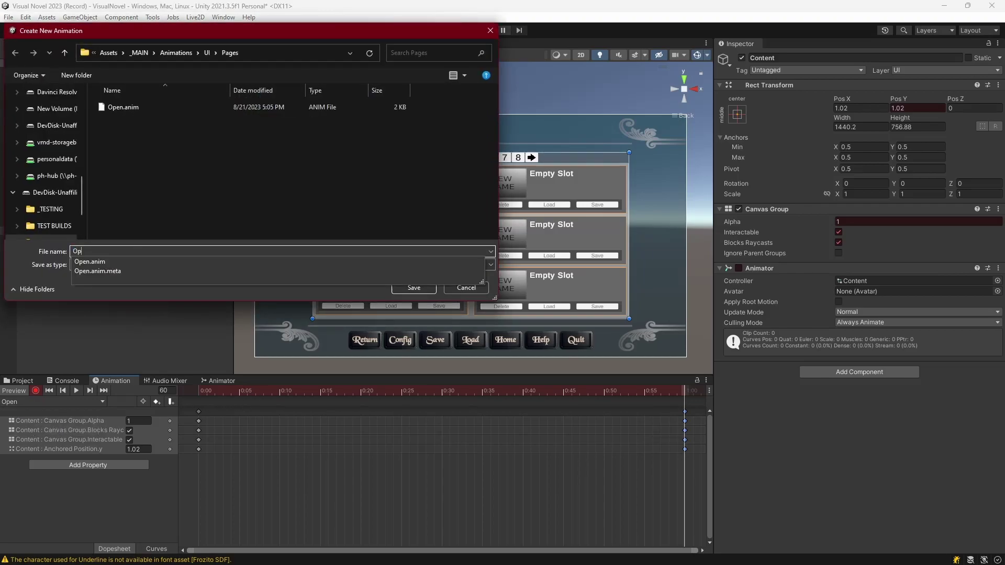
pyautogui.write('ened')
pyautogui.press('Return')
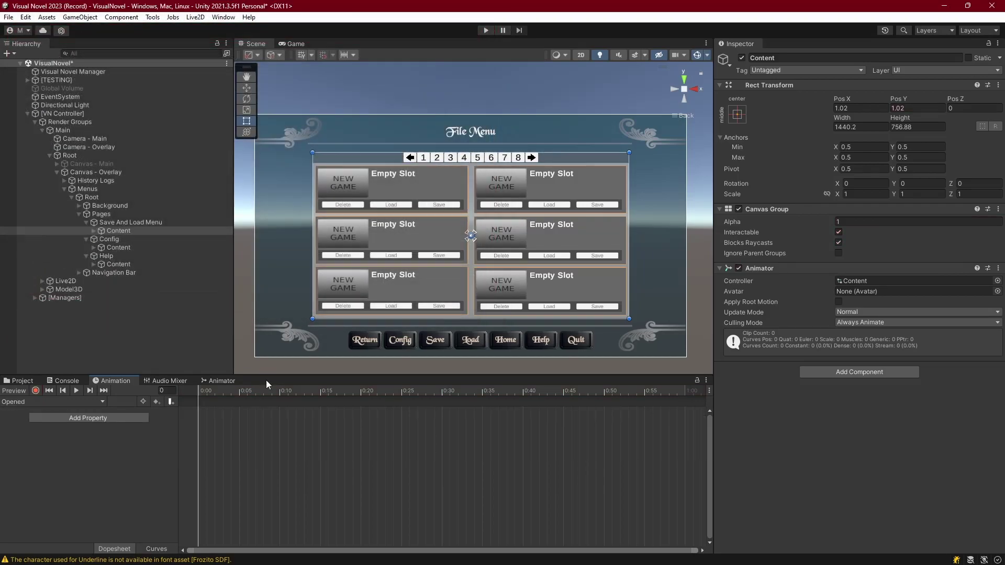
# Paste the copied keyframes at frames 0 and 60 of the Opened clip.
pyautogui.hotkey('ctrl', 'v')
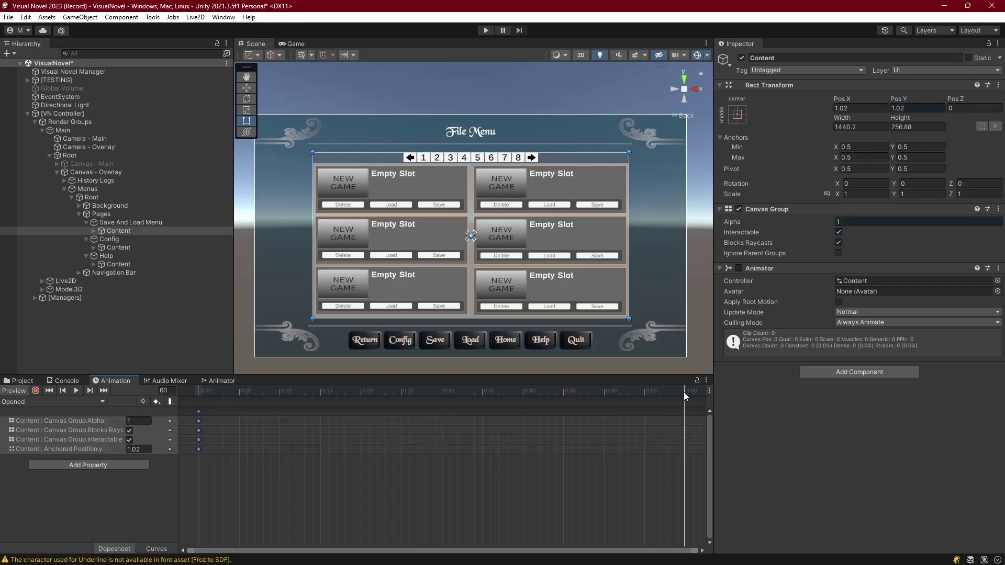
pyautogui.click(683, 391)
pyautogui.hotkey('ctrl', 'v')
pyautogui.click(384, 390)
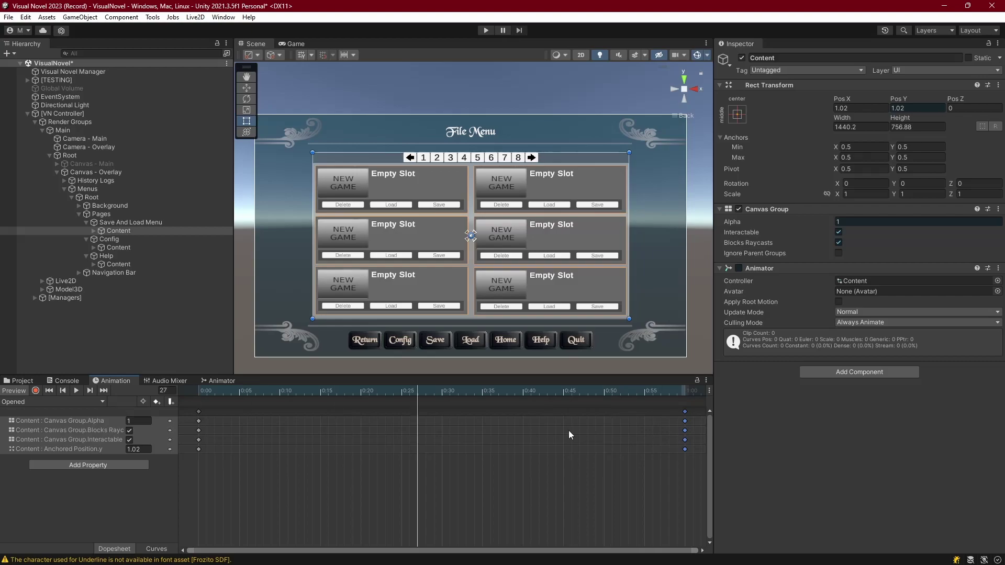
# Duplicate all of the Open clip's keyframes into a new animation clip named Close.
pyautogui.click(31, 402)
pyautogui.click(27, 413)
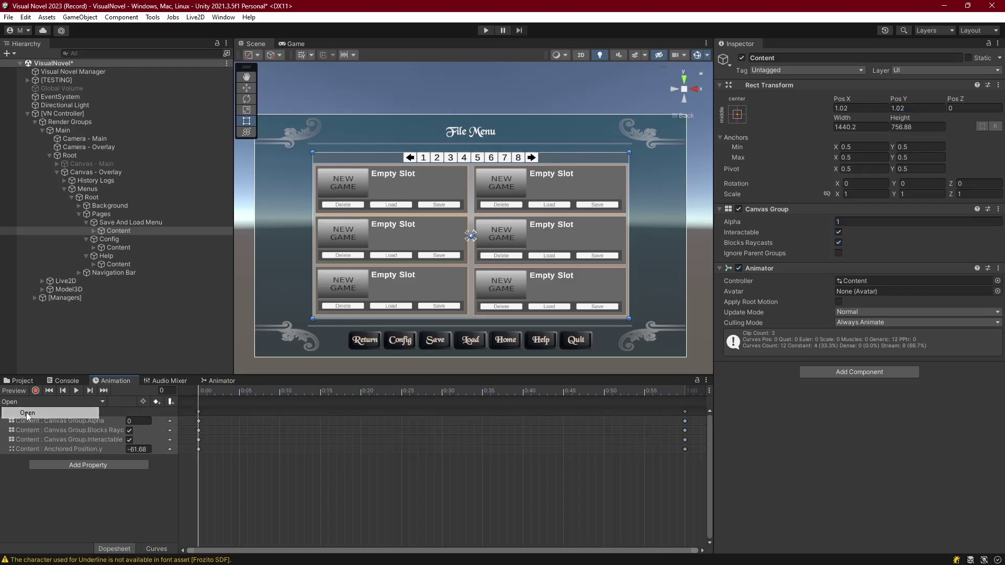
pyautogui.click(239, 390)
pyautogui.moveTo(262, 416)
pyautogui.mouseDown()
pyautogui.moveTo(649, 428)
pyautogui.moveTo(686, 412)
pyautogui.moveTo(184, 418)
pyautogui.mouseUp()
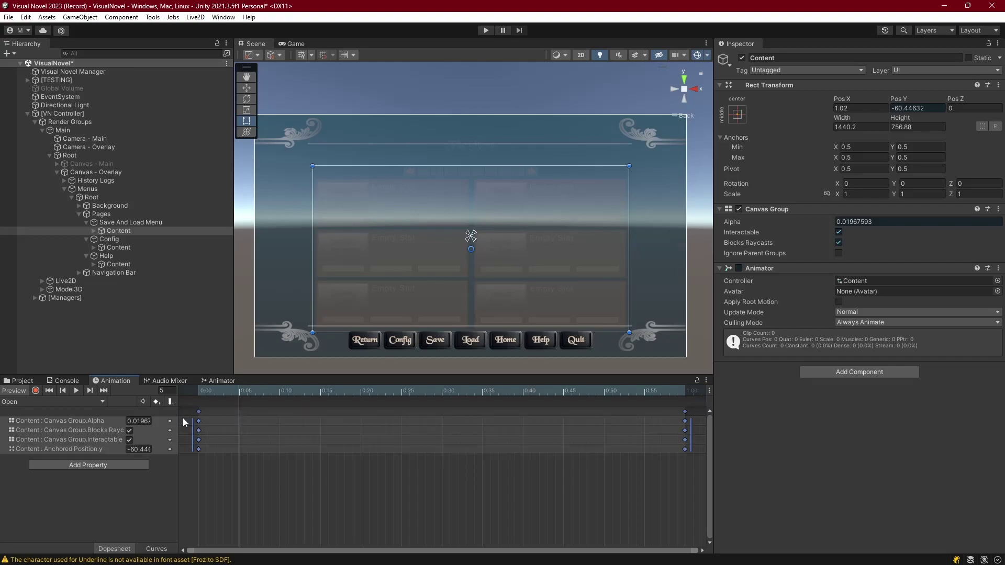
pyautogui.click(17, 402)
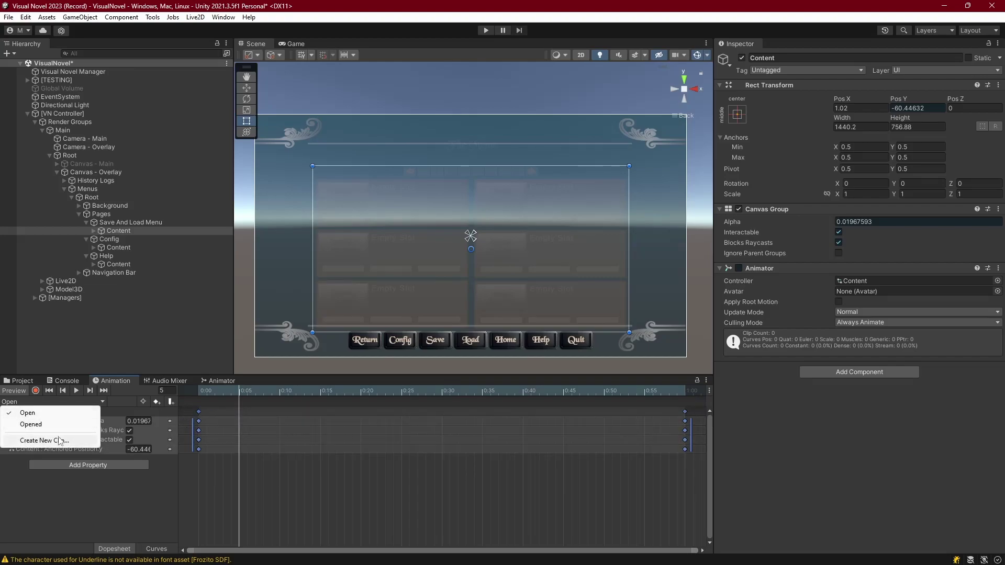
pyautogui.click(69, 437)
pyautogui.write('Close')
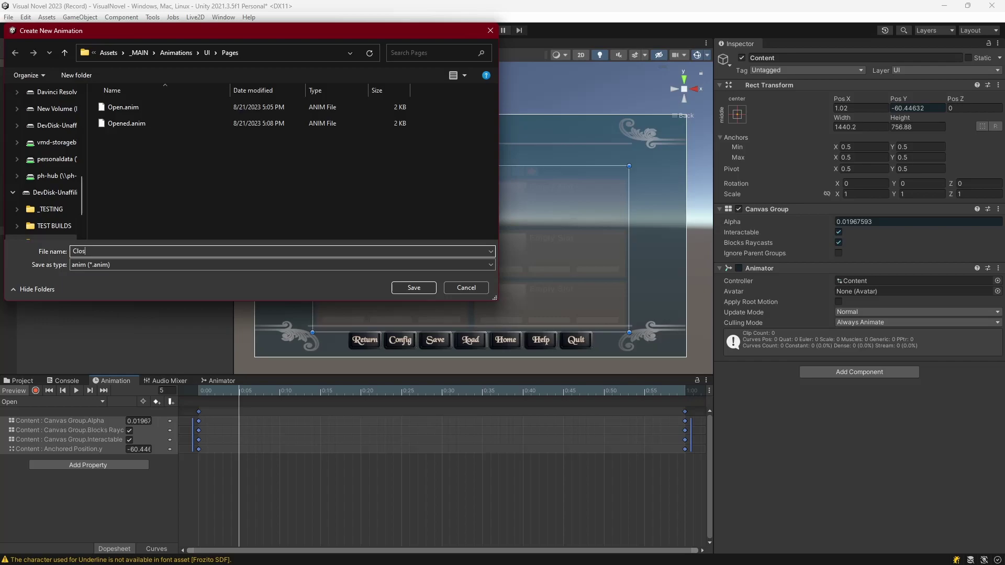
pyautogui.press('Return')
pyautogui.hotkey('ctrl', 'v')
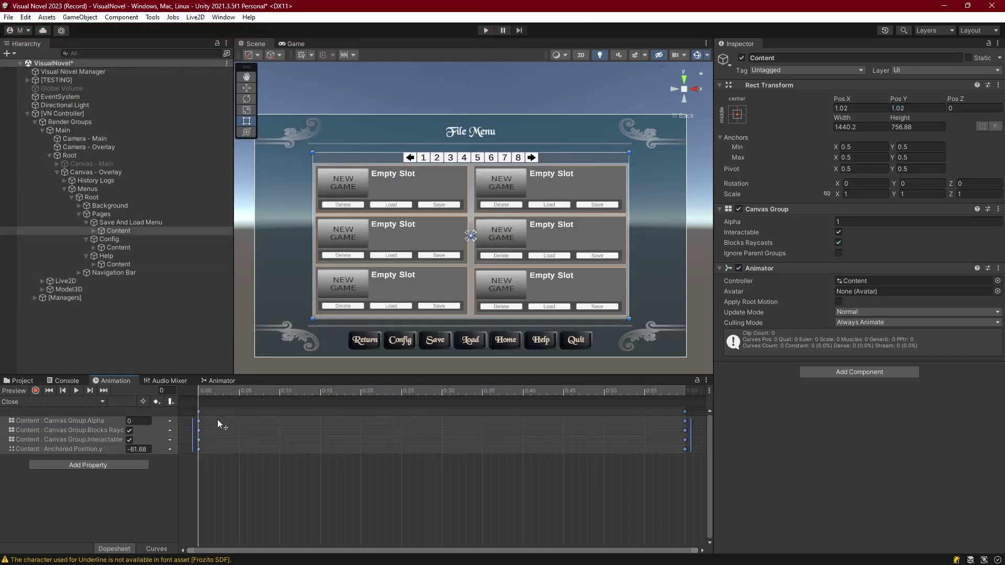
# Reverse the Close clip by swapping its keyframes at frame 0 with those at frame 60.
pyautogui.click(241, 456)
pyautogui.moveTo(198, 412); pyautogui.dragTo(593, 424)
pyautogui.moveTo(683, 413); pyautogui.dragTo(199, 414)
pyautogui.moveTo(588, 411); pyautogui.dragTo(685, 412)
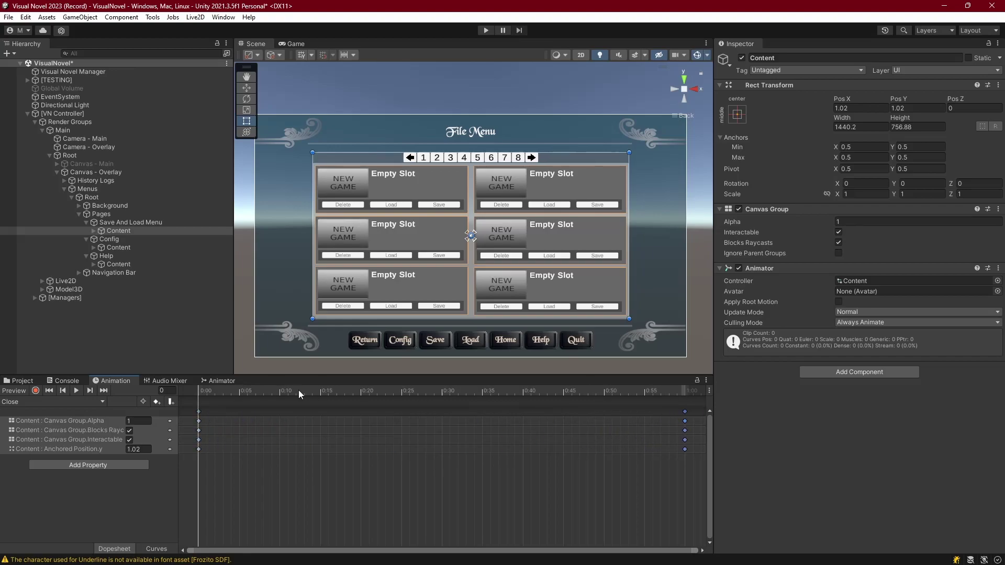
# Preview the Close clip's playback and scrub through it from start to end.
pyautogui.click(75, 391)
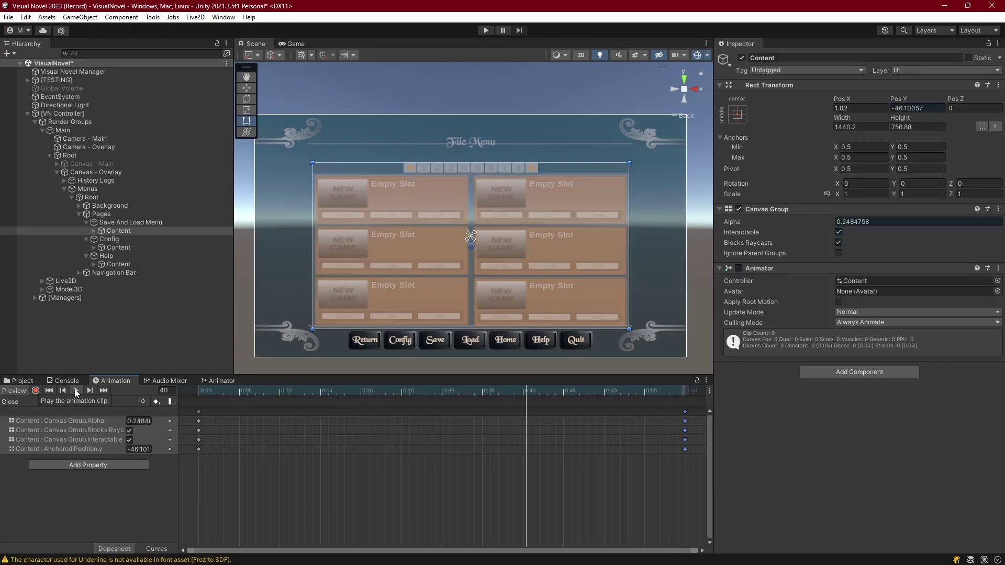
pyautogui.click(247, 390)
pyautogui.click(49, 401)
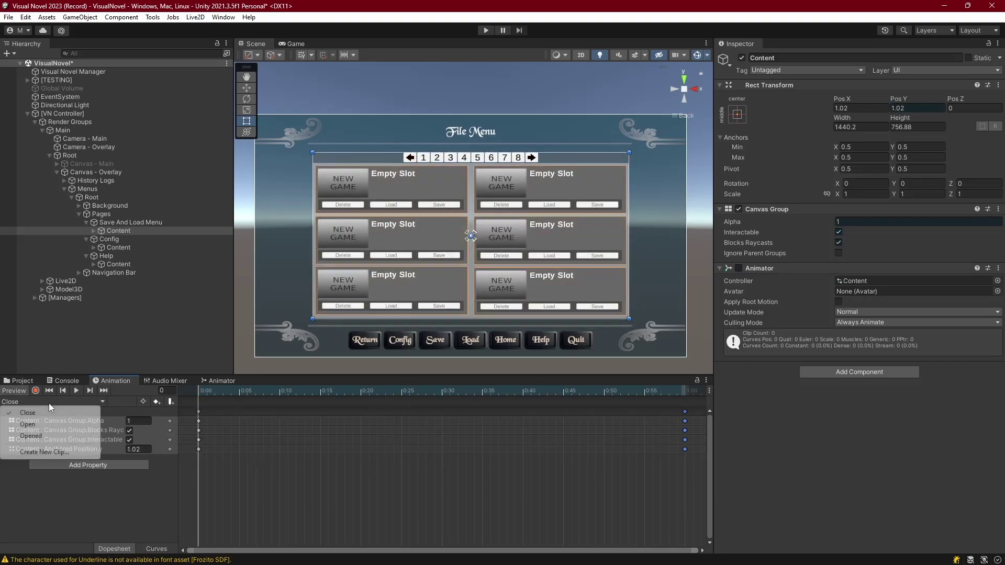
pyautogui.click(219, 409)
pyautogui.moveTo(239, 393); pyautogui.dragTo(680, 407)
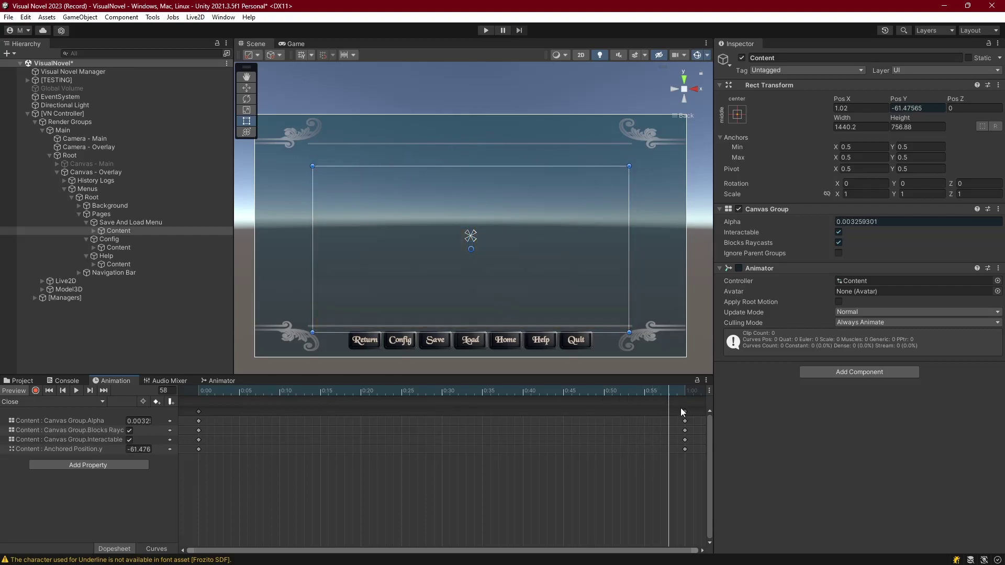
# Create a new clip named Closed holding Close's frame 60 keyframes at both frame 0 and frame 60.
pyautogui.click(684, 411)
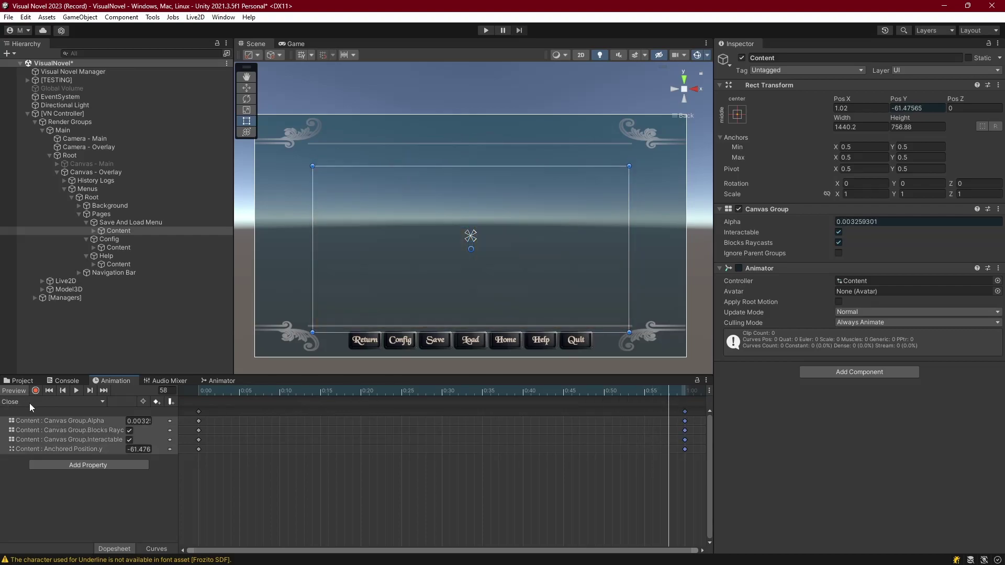
pyautogui.click(53, 402)
pyautogui.click(42, 454)
pyautogui.write('Closed')
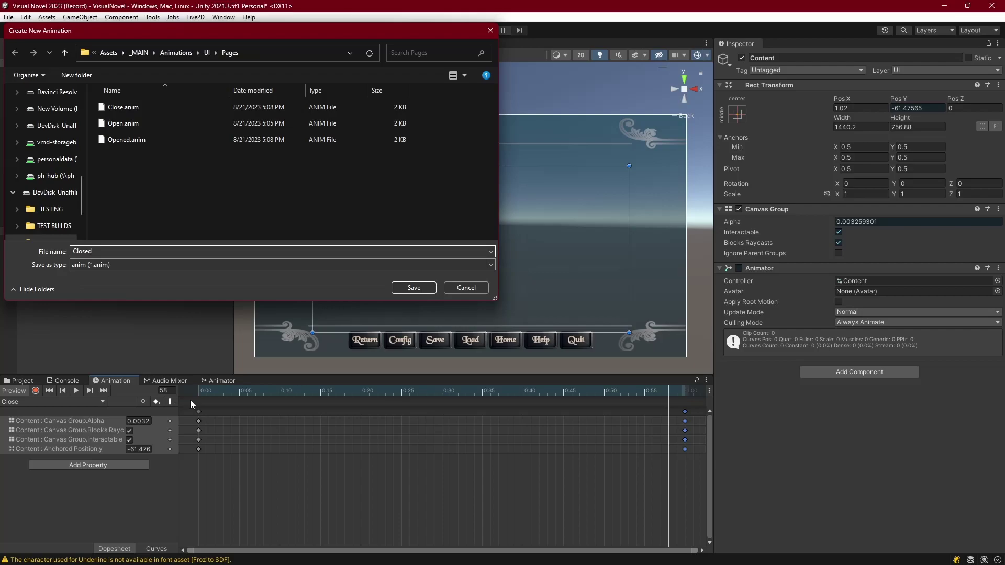
pyautogui.press('Return')
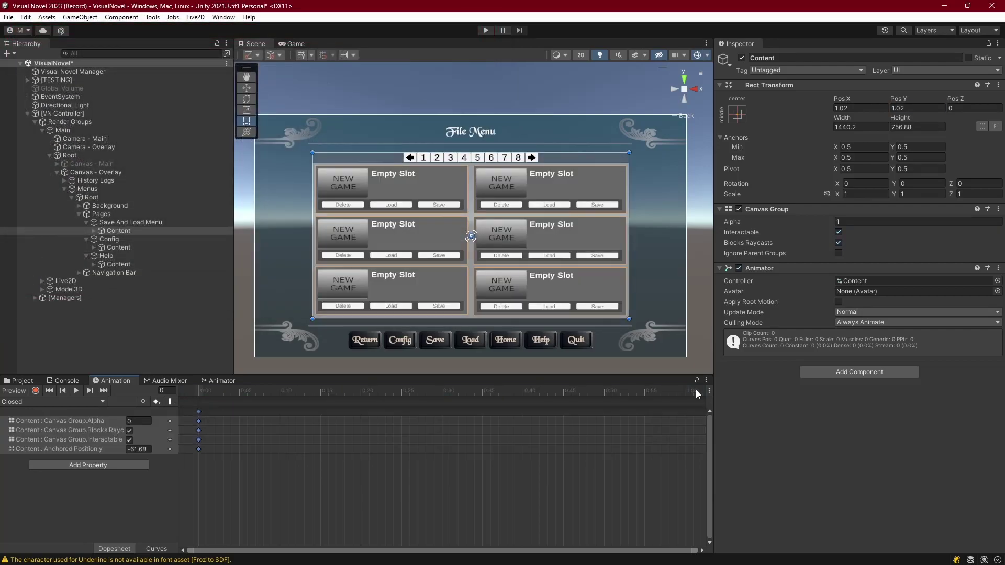
pyautogui.click(685, 392)
pyautogui.moveTo(193, 394)
pyautogui.mouseDown()
pyautogui.moveTo(677, 394)
pyautogui.moveTo(193, 405)
pyautogui.mouseUp()
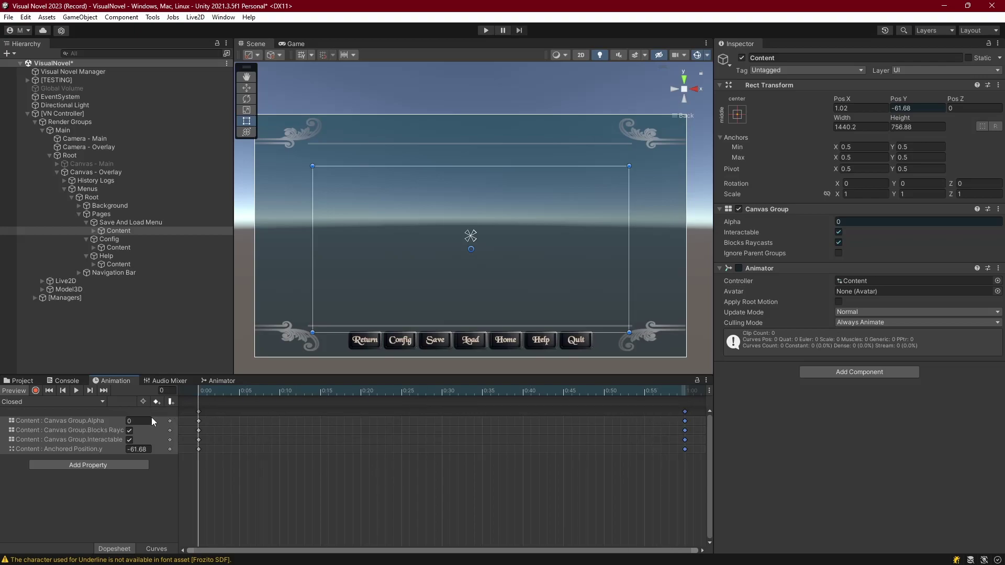
# Record Interactable and Blocks Raycasts as disabled at frames 0 and 60 of the Closed clip.
pyautogui.click(36, 390)
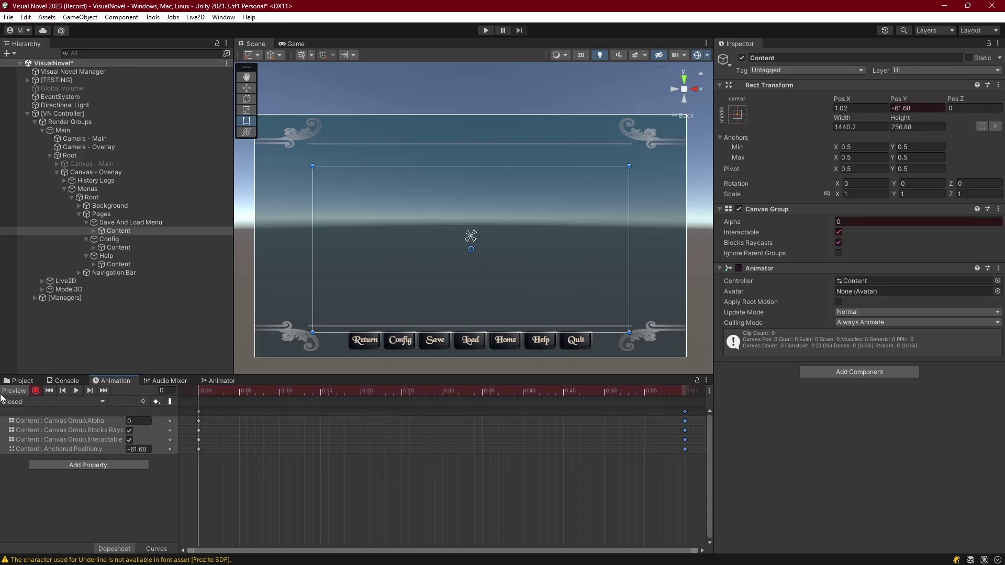
pyautogui.click(837, 233)
pyautogui.moveTo(230, 391); pyautogui.dragTo(682, 394)
pyautogui.click(838, 232)
pyautogui.click(838, 241)
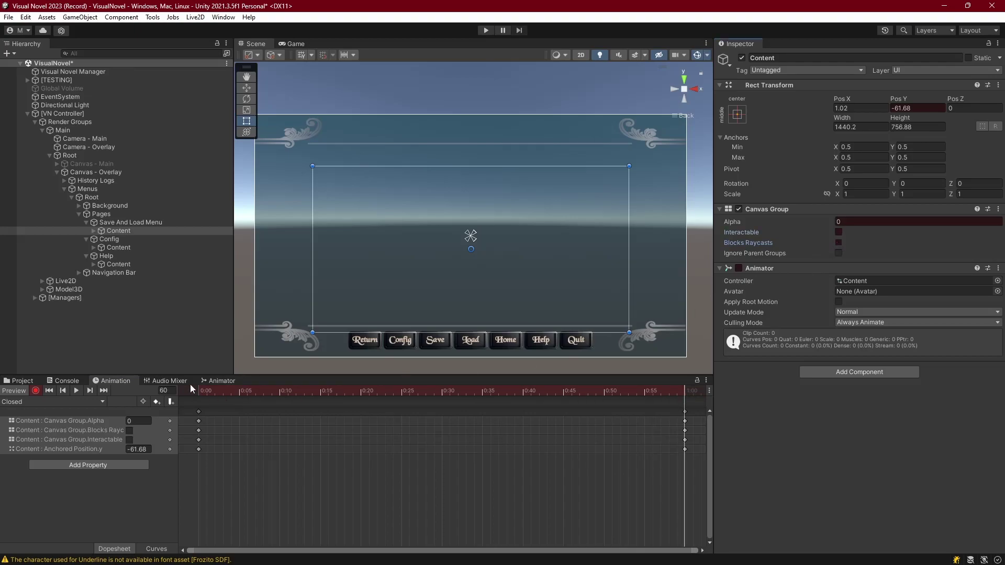
# Record Interactable and Blocks Raycasts as disabled at frames 0 and 60 of the Close clip.
pyautogui.click(39, 401)
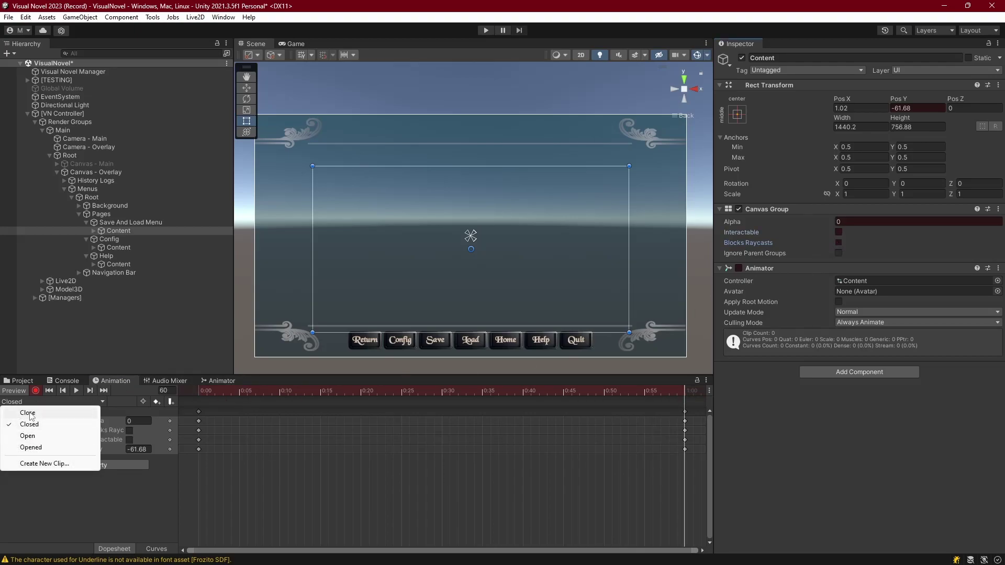
pyautogui.click(28, 412)
pyautogui.click(200, 394)
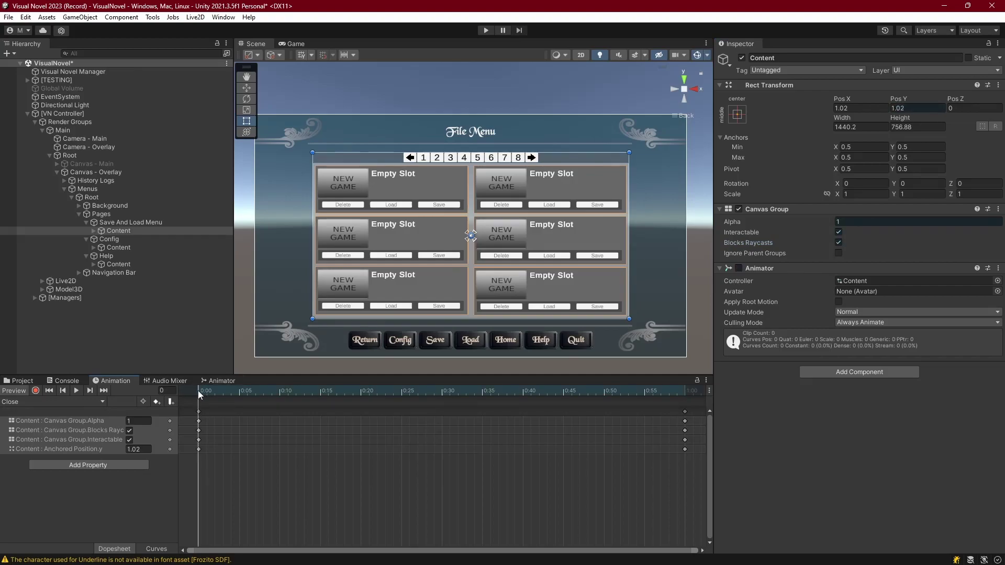
pyautogui.click(36, 391)
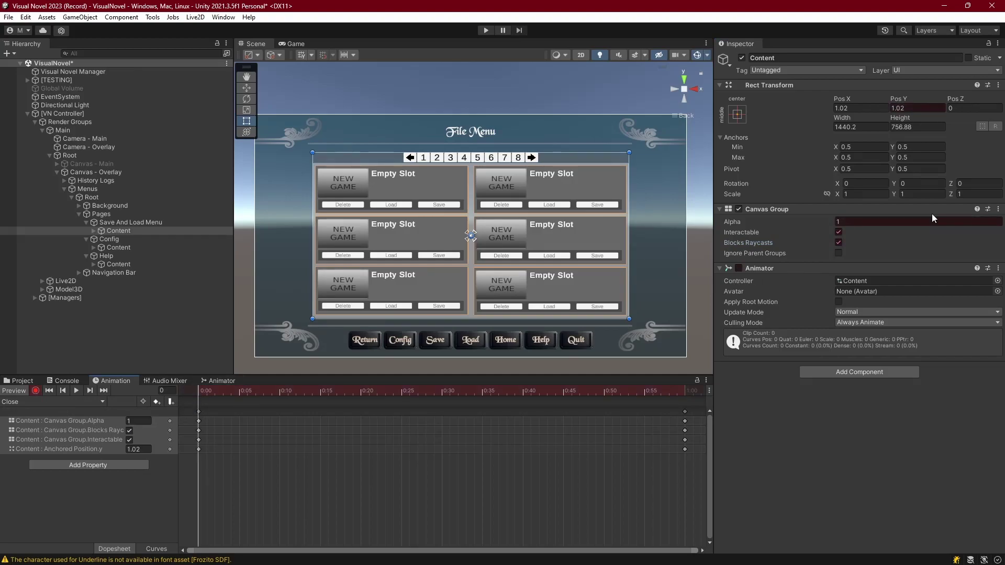
pyautogui.click(839, 232)
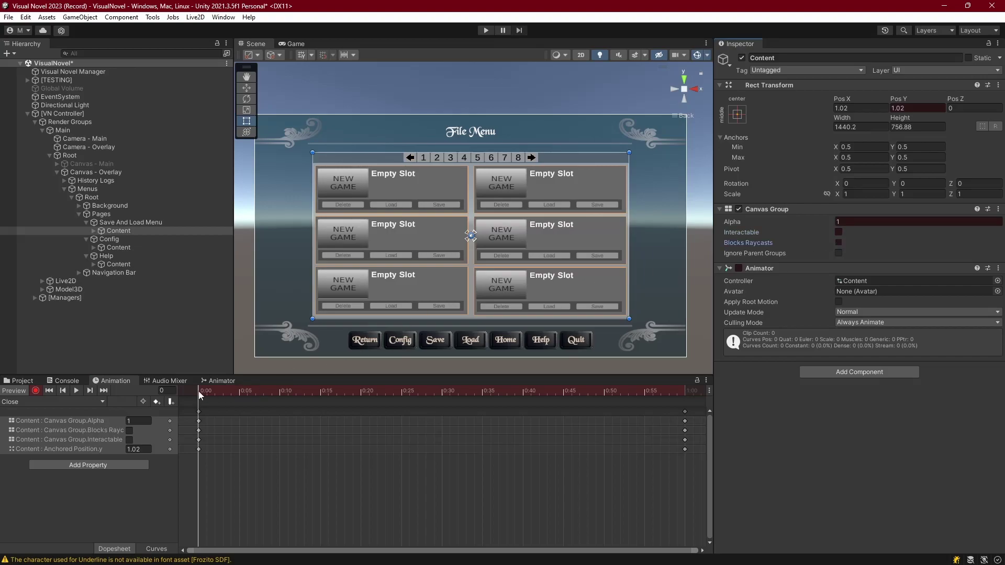
pyautogui.moveTo(199, 391); pyautogui.dragTo(686, 411)
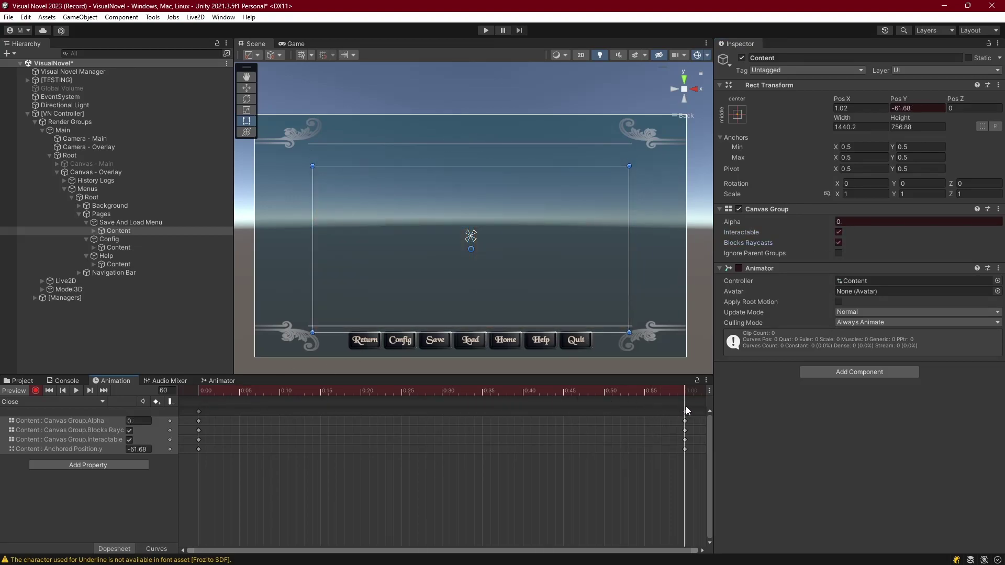
pyautogui.click(839, 233)
pyautogui.click(839, 243)
# Show the Content controller's state graph in a maximized Animator window.
pyautogui.click(222, 381)
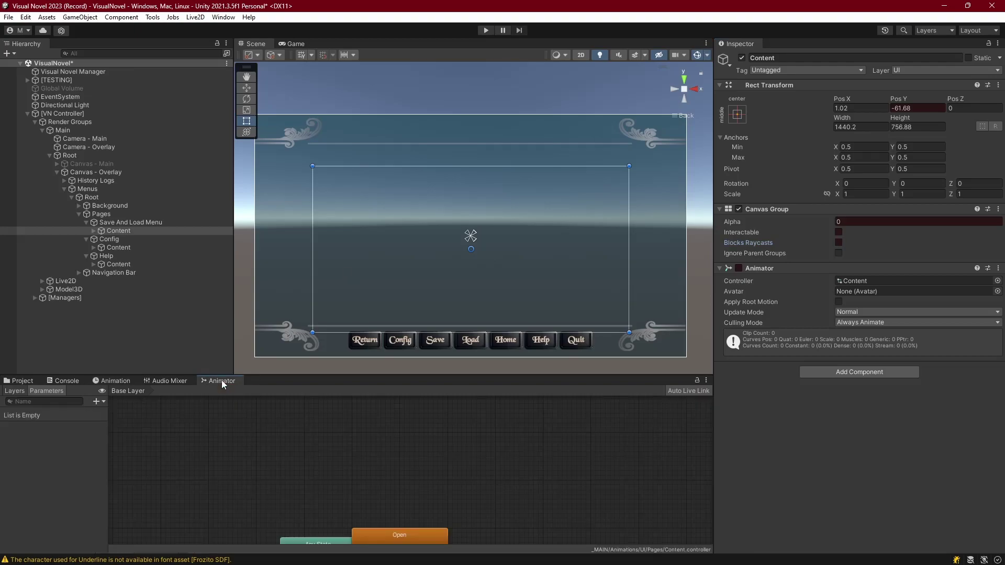
pyautogui.doubleClick(221, 381)
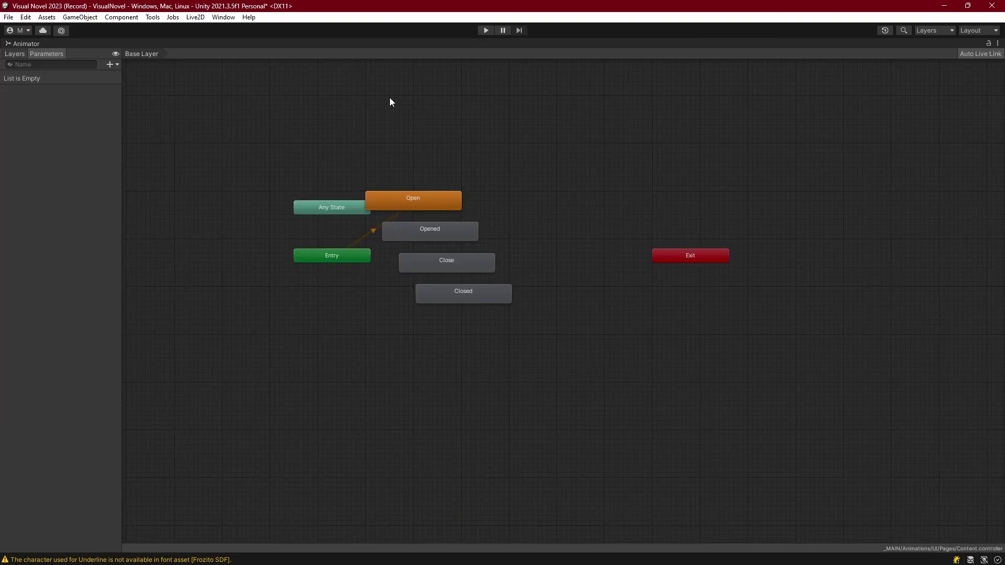
pyautogui.click(224, 17)
pyautogui.moveTo(246, 233)
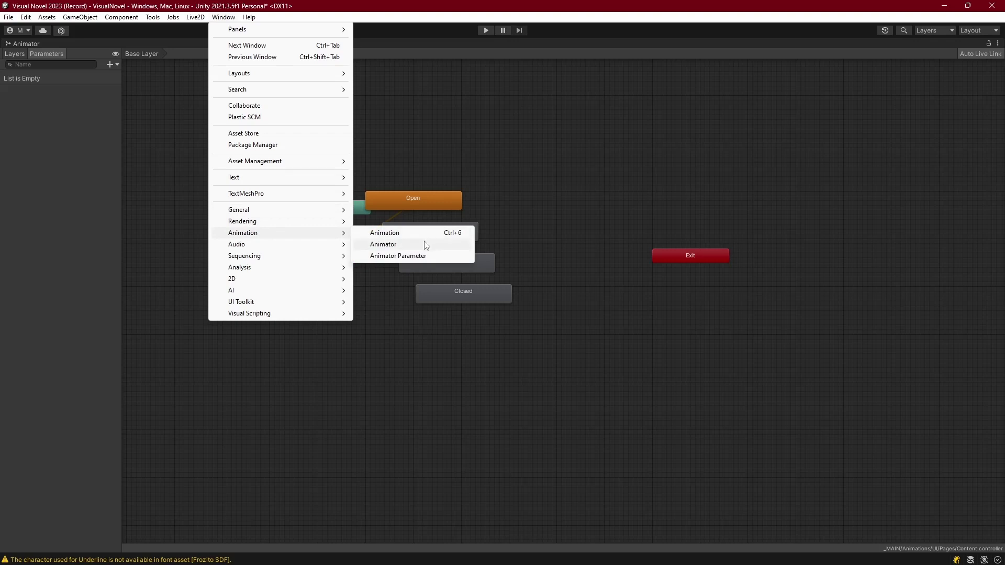
pyautogui.click(389, 245)
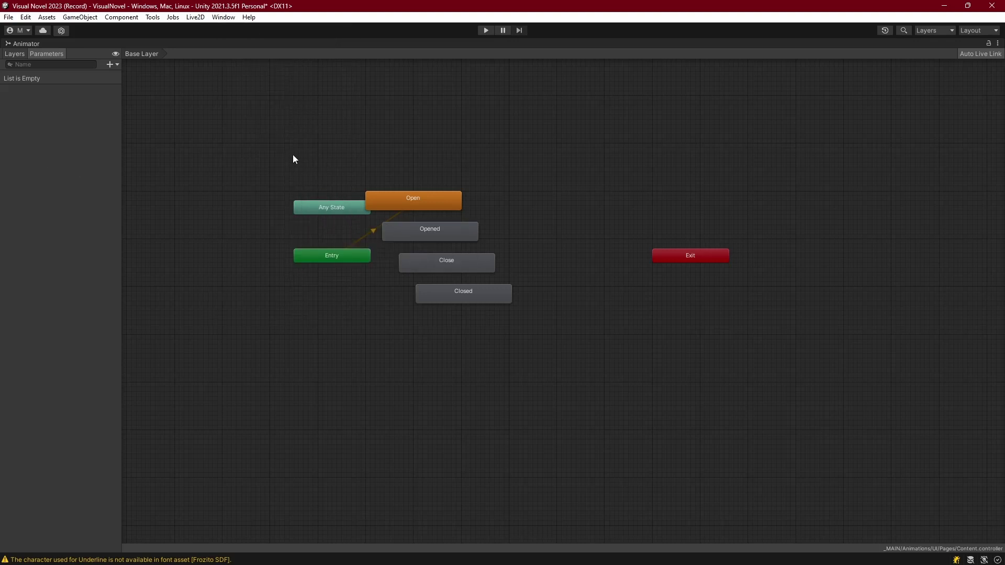
# Spread out the state graph by moving Any State and Entry away from the clip states and Open toward Exit.
pyautogui.moveTo(258, 170); pyautogui.dragTo(337, 254)
pyautogui.moveTo(330, 212); pyautogui.dragTo(265, 198)
pyautogui.click(353, 247)
pyautogui.moveTo(364, 162); pyautogui.dragTo(569, 208)
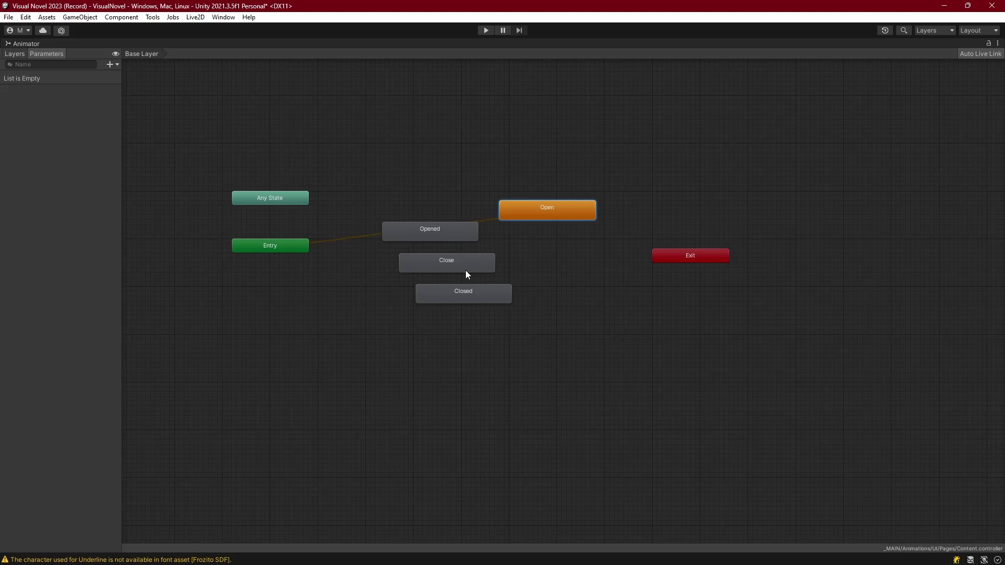
# Place the Closed state above Opened and set it as the layer default state.
pyautogui.moveTo(467, 295); pyautogui.dragTo(430, 199)
pyautogui.rightClick(431, 199)
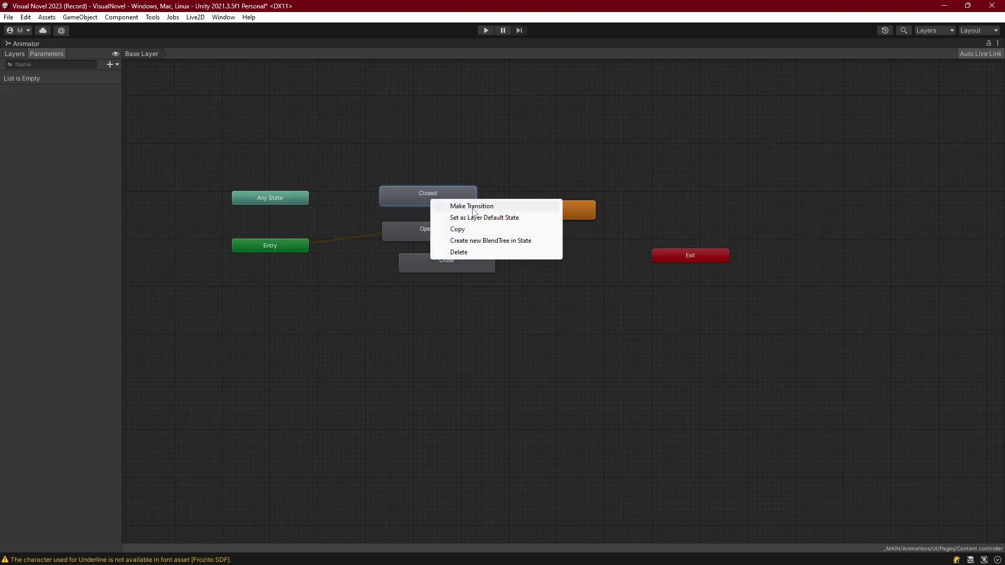
pyautogui.click(470, 217)
# Align Open beside Closed, with Opened below Open and Close below Closed.
pyautogui.moveTo(548, 217); pyautogui.dragTo(544, 200)
pyautogui.moveTo(409, 235); pyautogui.dragTo(525, 249)
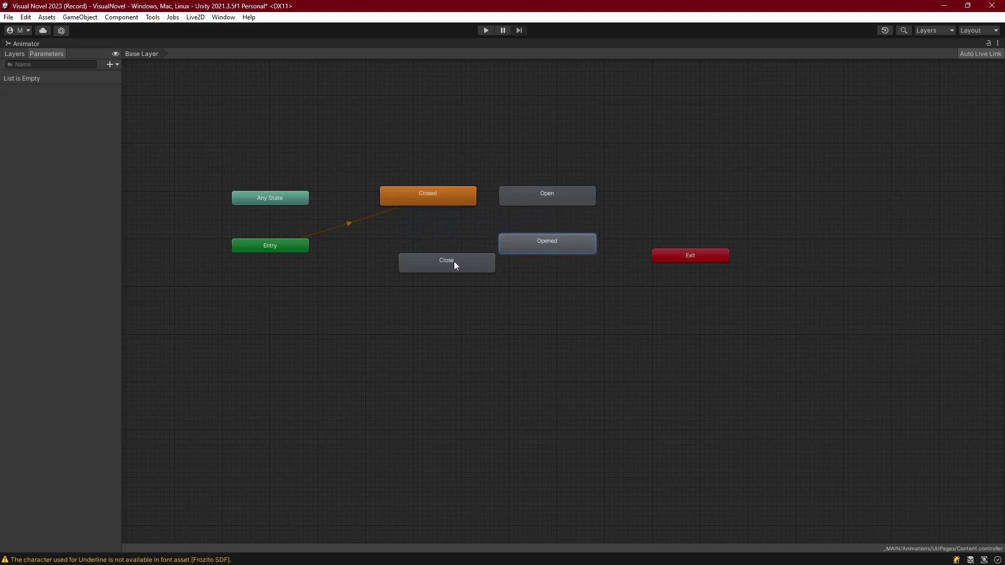
pyautogui.moveTo(454, 262); pyautogui.dragTo(437, 249)
pyautogui.rightClick(449, 196)
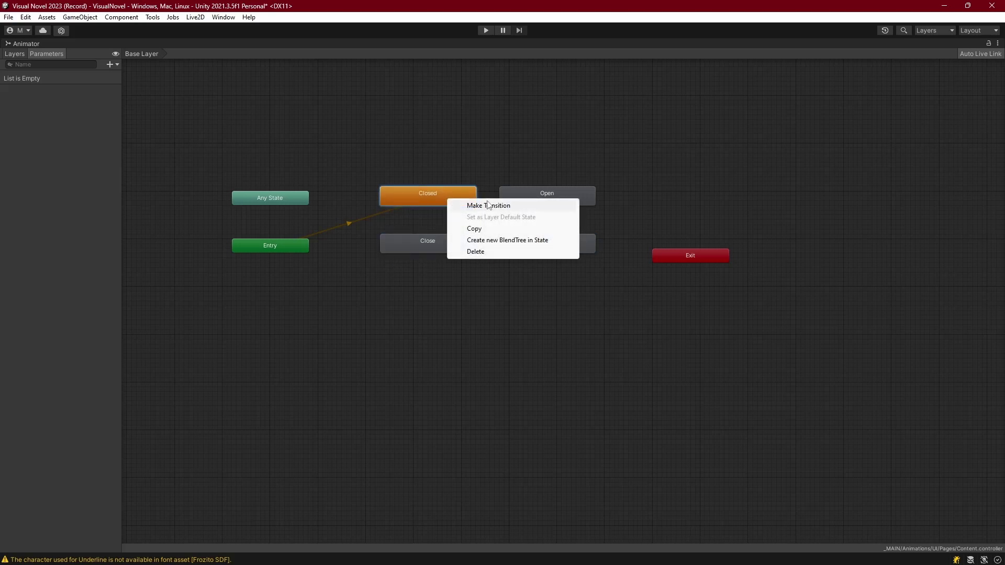
pyautogui.click(484, 202)
pyautogui.click(535, 197)
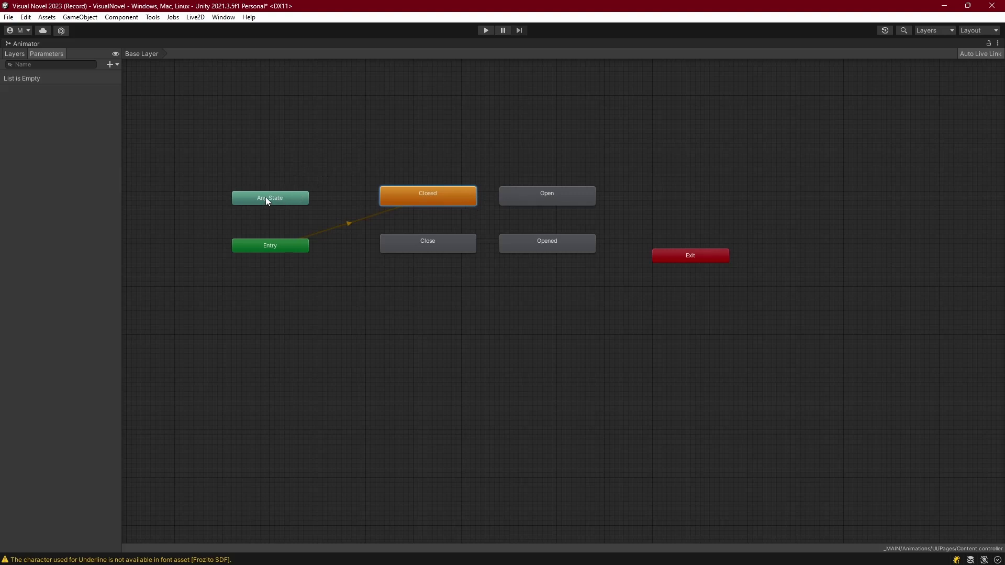
# Make a transition from Any State to Close and swap the positions of Close and Closed.
pyautogui.rightClick(285, 195)
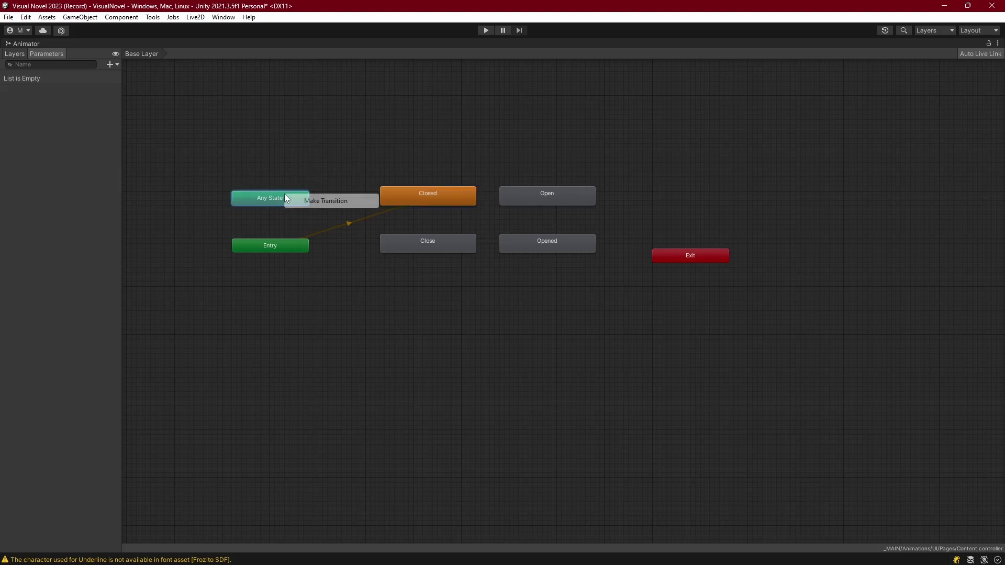
pyautogui.click(315, 201)
pyautogui.click(417, 244)
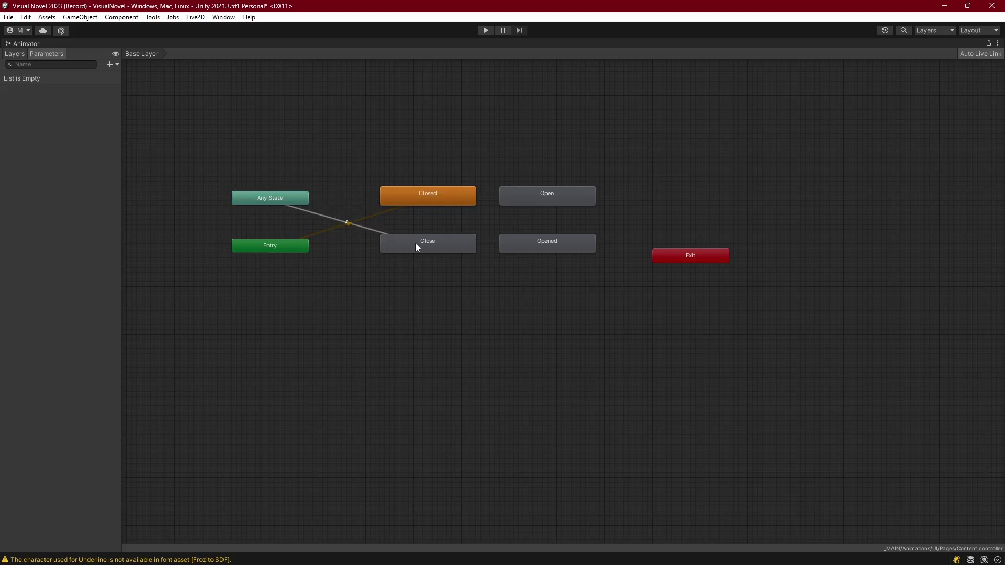
pyautogui.moveTo(427, 249)
pyautogui.mouseDown()
pyautogui.moveTo(425, 188)
pyautogui.moveTo(416, 249)
pyautogui.mouseUp()
pyautogui.moveTo(424, 184); pyautogui.dragTo(419, 200)
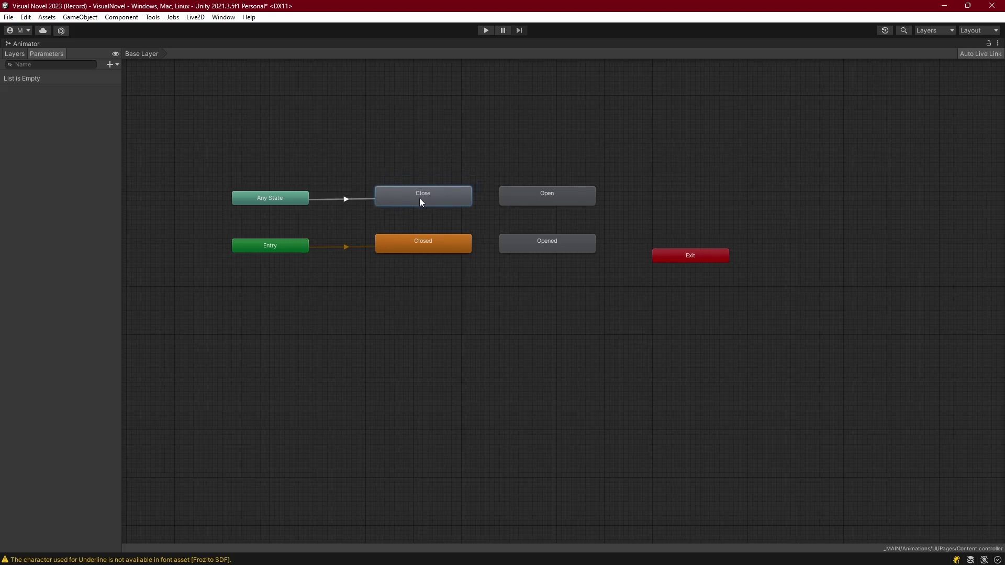
# Make a transition from Any State to Open.
pyautogui.rightClick(308, 200)
pyautogui.click(340, 206)
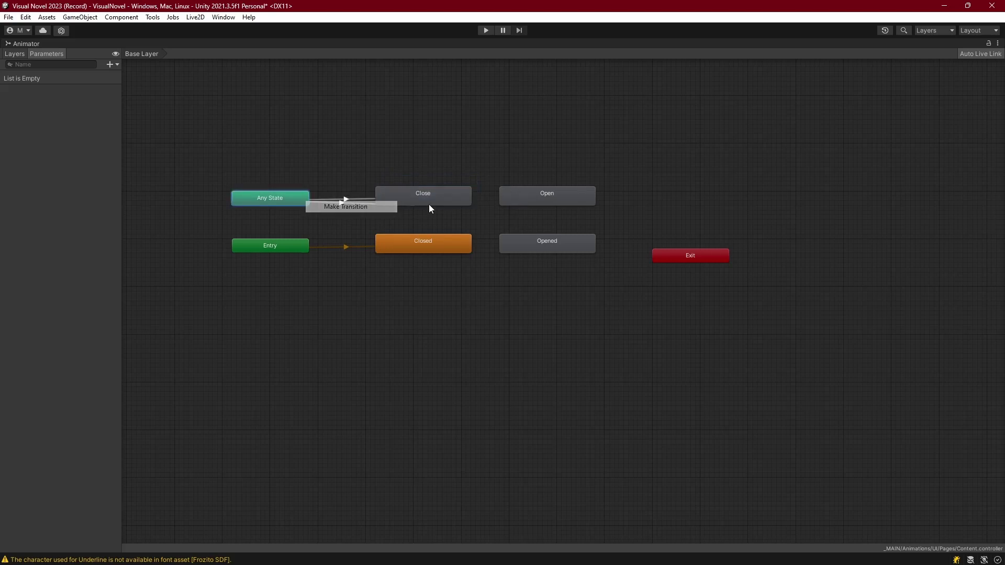
pyautogui.click(539, 193)
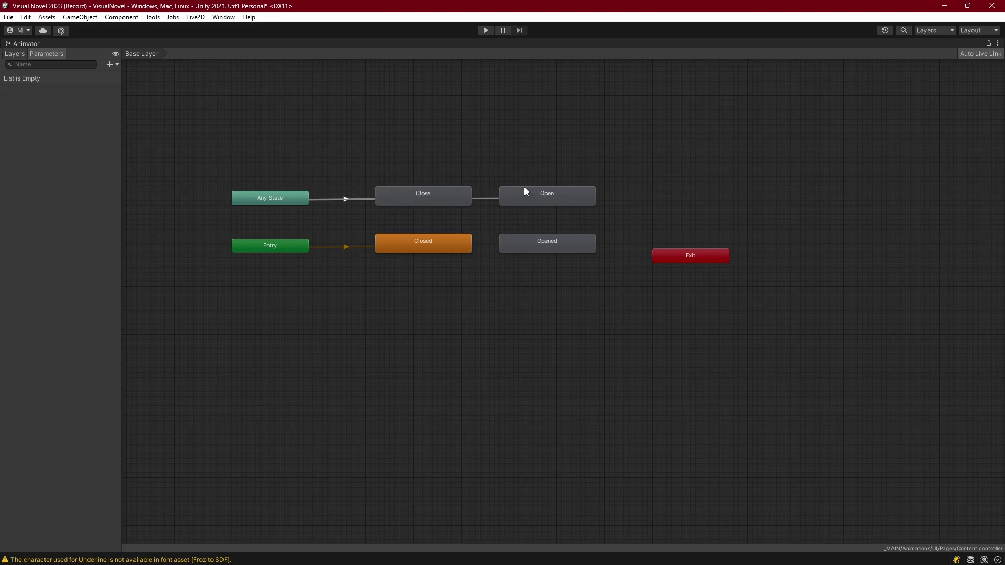
# Add two trigger parameters named Open and Close to the controller.
pyautogui.click(110, 64)
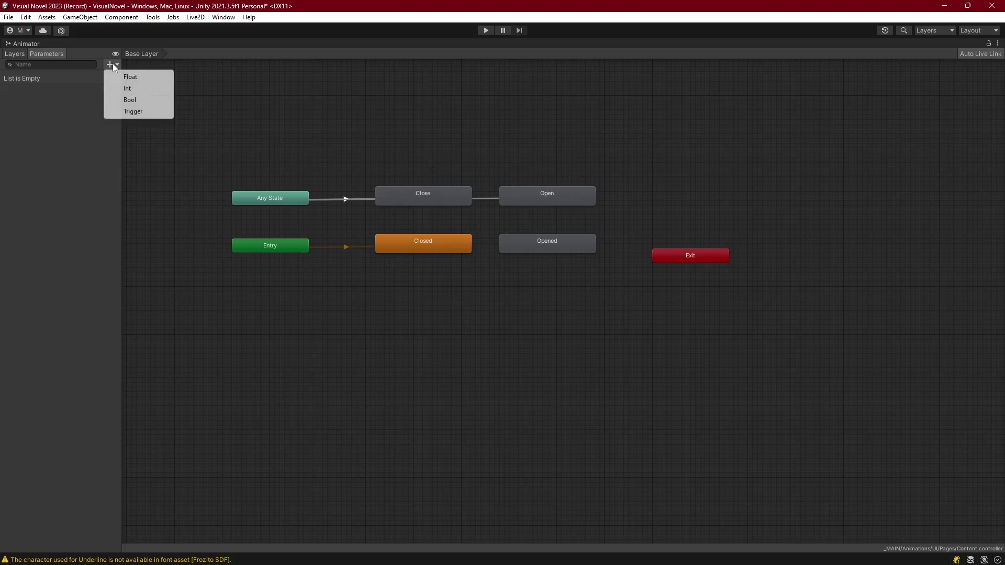
pyautogui.click(131, 111)
pyautogui.write('Open')
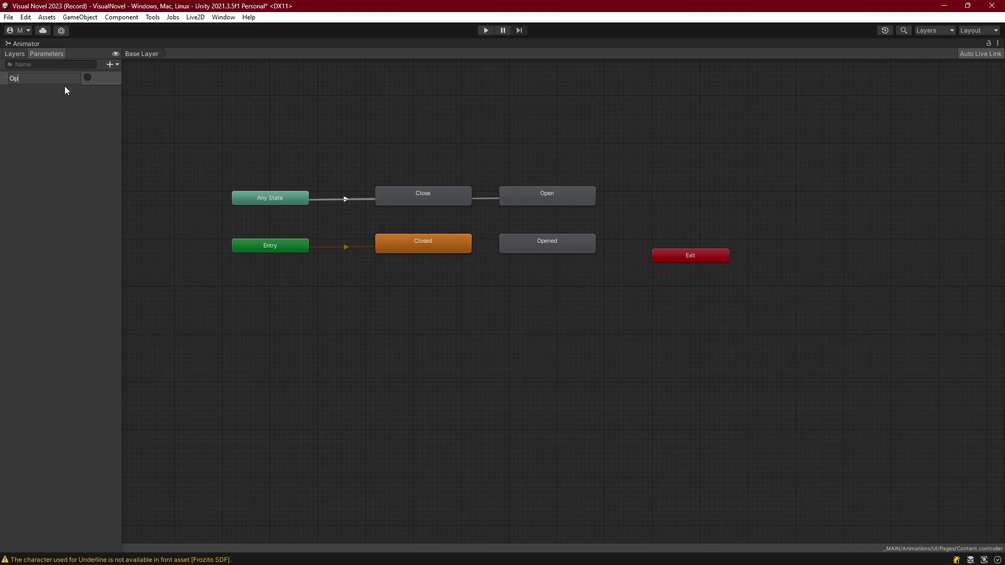
pyautogui.press('Return')
pyautogui.click(110, 63)
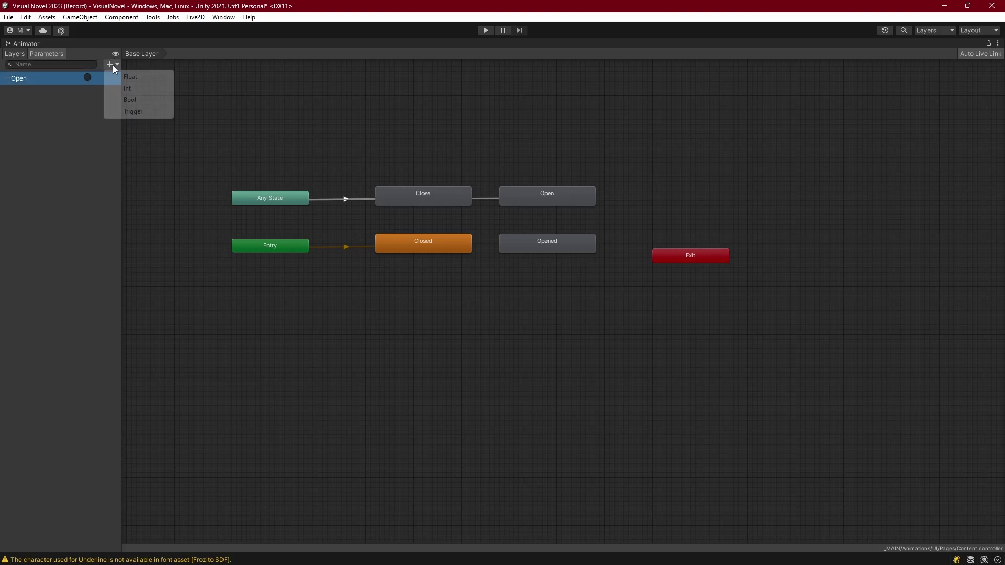
pyautogui.click(133, 112)
pyautogui.write('Close')
pyautogui.press('Return')
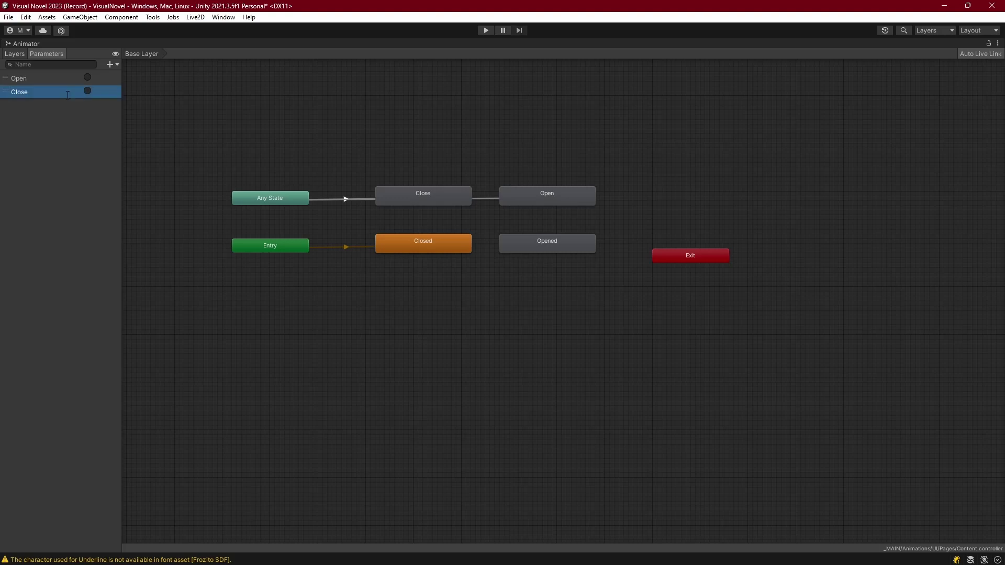
# Move Any State above Close and Open, and add the Close trigger as the condition of the Any State to Close transition.
pyautogui.moveTo(272, 202); pyautogui.dragTo(476, 130)
pyautogui.click(453, 156)
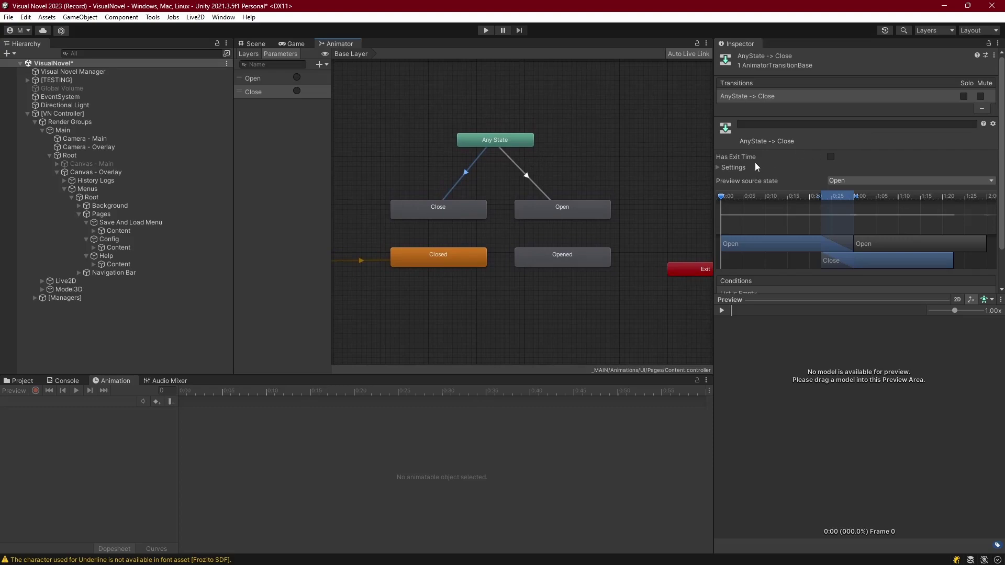
pyautogui.scroll(-1, 769, 173)
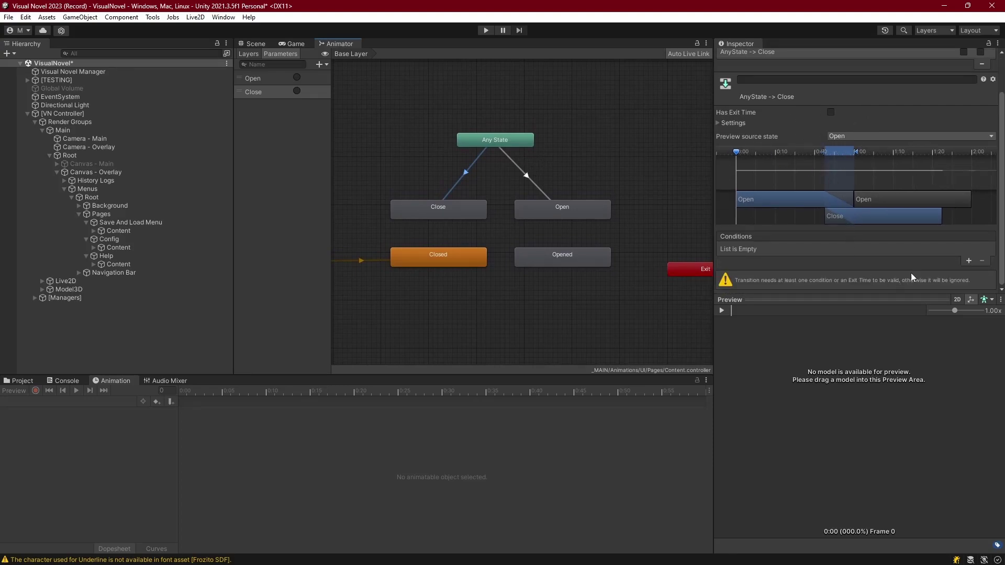
pyautogui.click(966, 261)
pyautogui.click(761, 269)
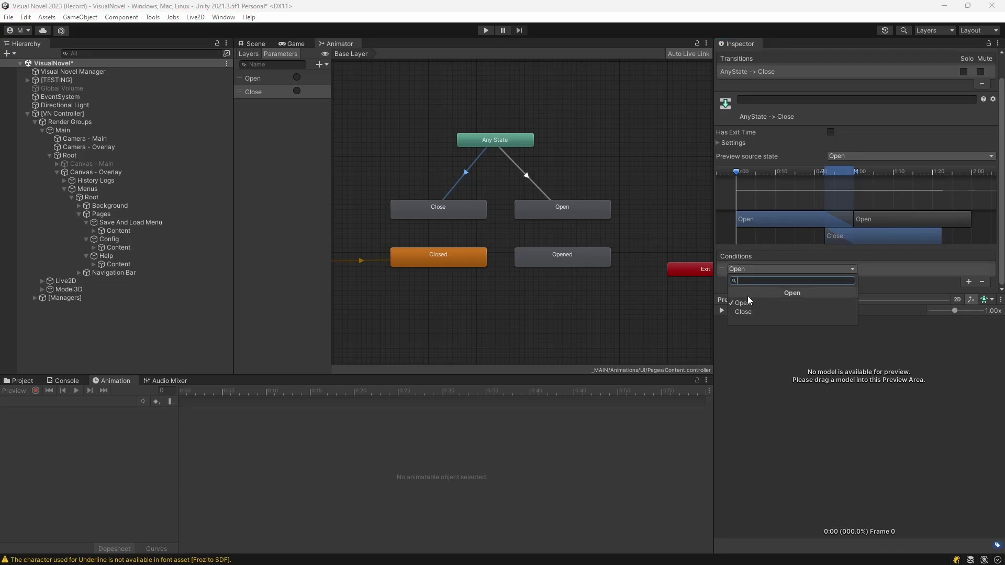
pyautogui.click(742, 309)
# Make a transition from Close to Closed with exit time 1 and transition duration 0.
pyautogui.rightClick(448, 210)
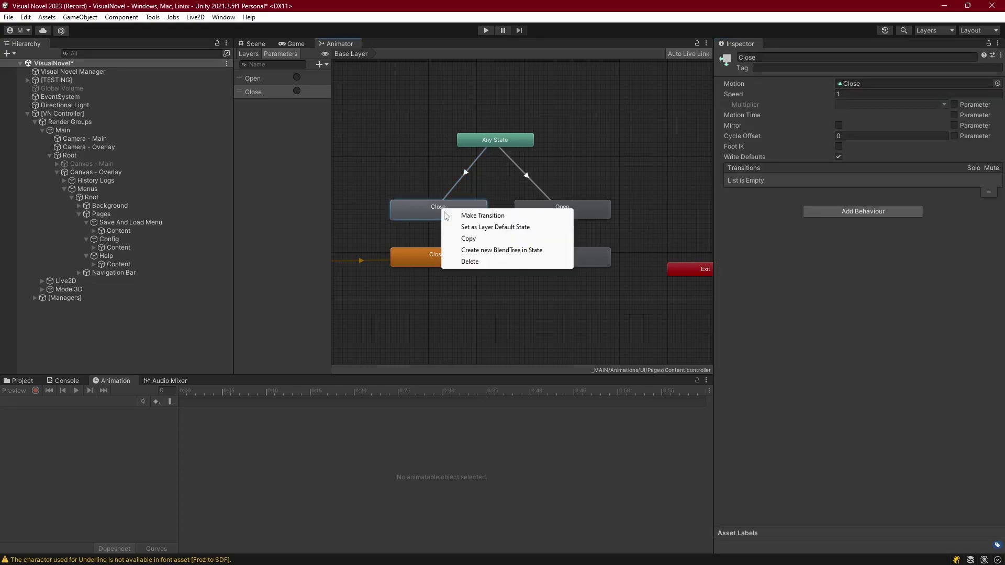
pyautogui.click(469, 215)
pyautogui.click(437, 255)
pyautogui.click(437, 232)
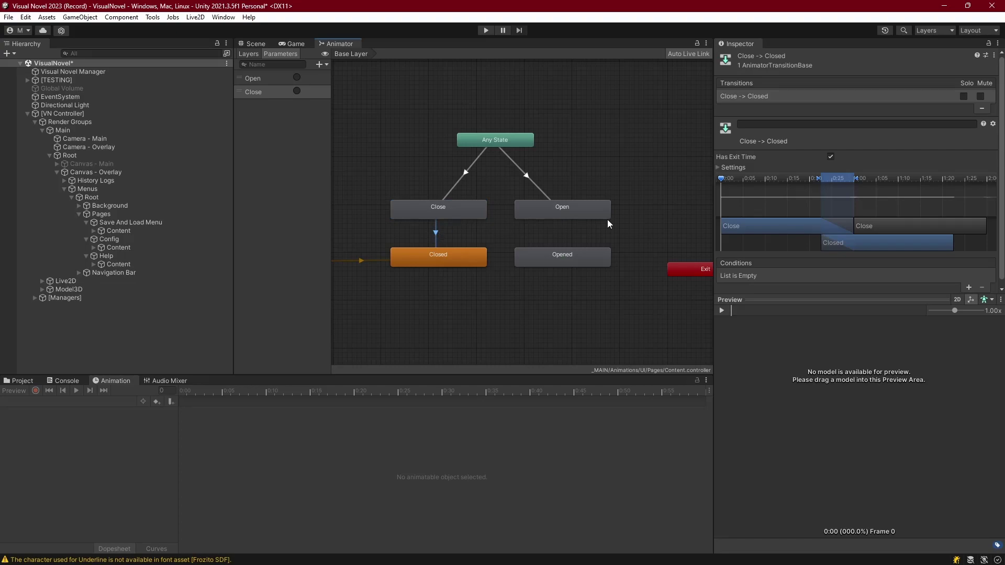
pyautogui.click(722, 167)
pyautogui.click(839, 178)
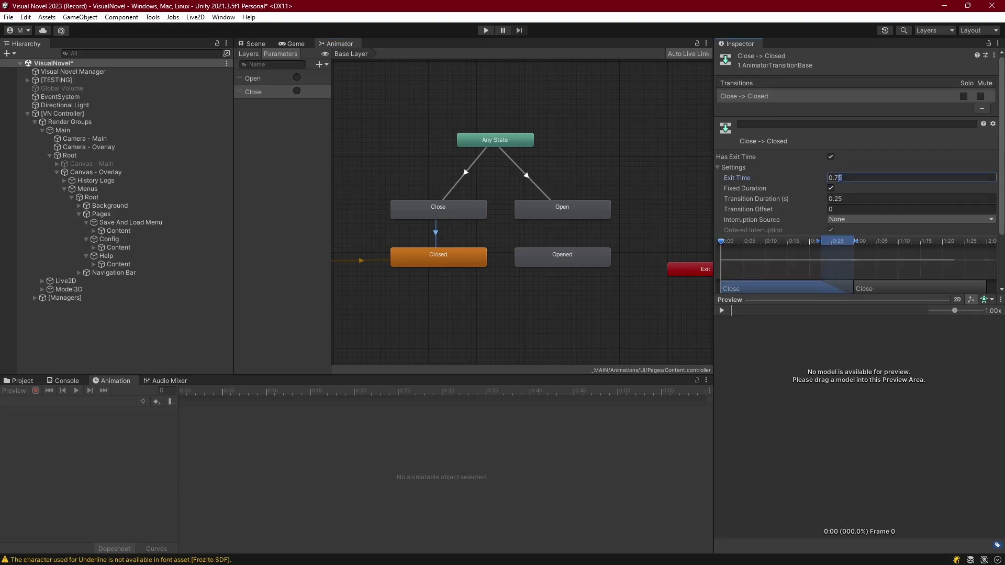
pyautogui.hotkey('ctrl', 'a')
pyautogui.write('1')
pyautogui.press('Return')
pyautogui.click(839, 198)
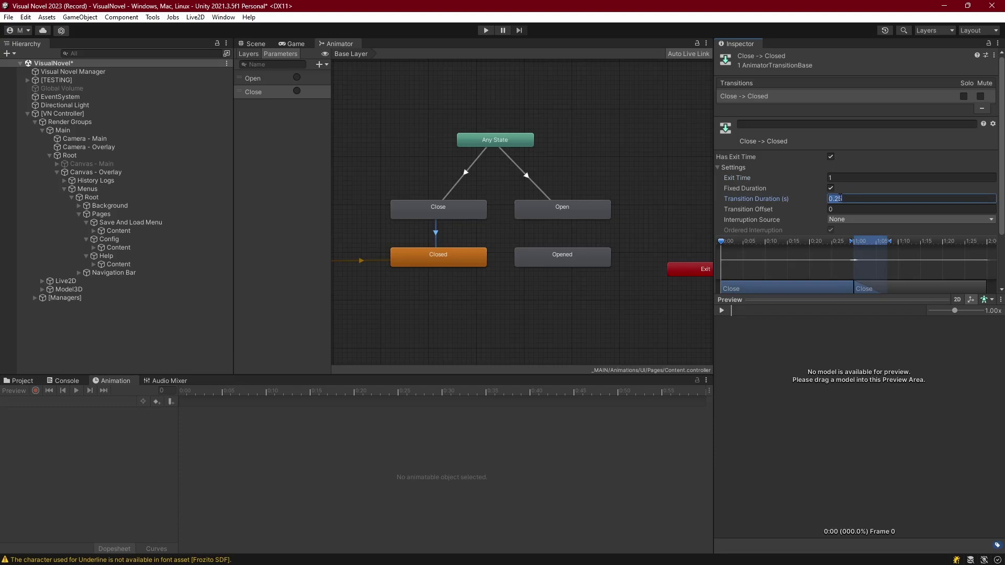
pyautogui.write('0')
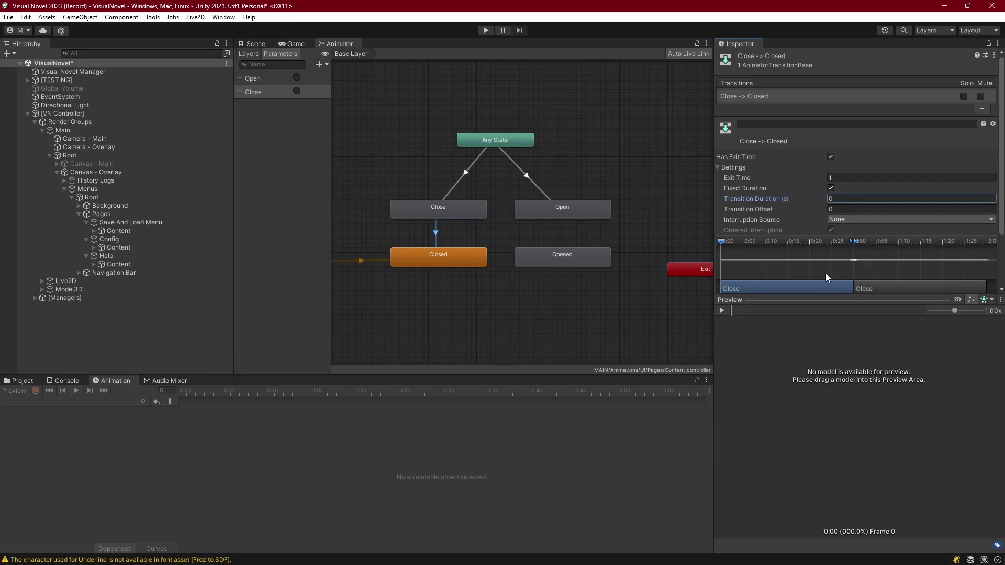
# Make a transition from Open to Opened with exit time 1 and transition duration 0.
pyautogui.rightClick(570, 209)
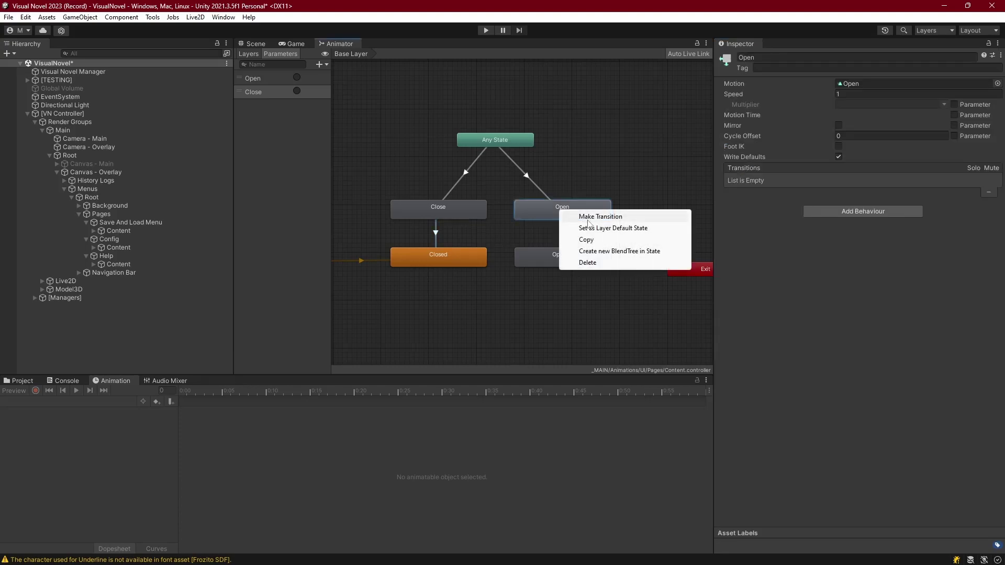
pyautogui.click(587, 203)
pyautogui.click(576, 251)
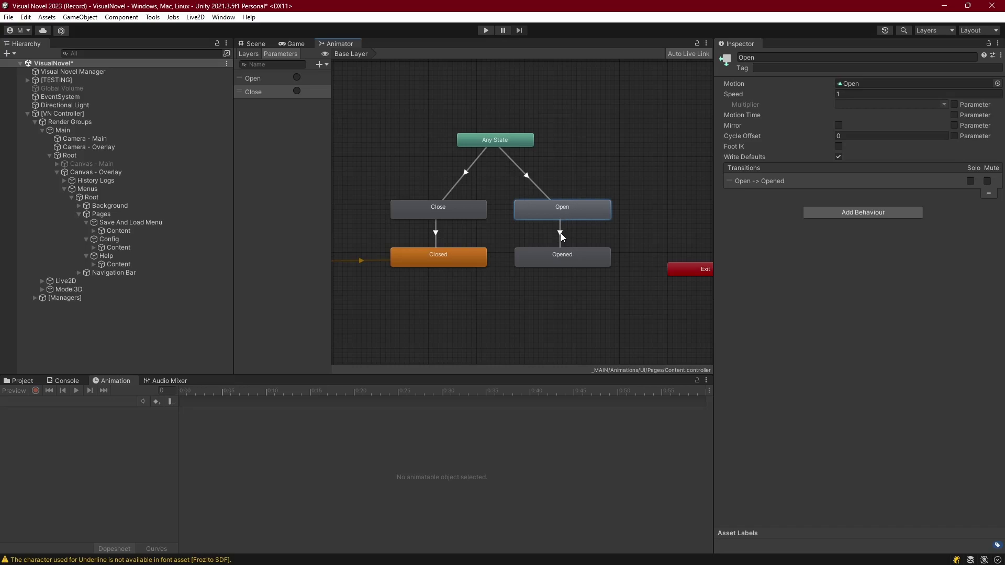
pyautogui.click(561, 233)
pyautogui.click(852, 181)
pyautogui.write('1')
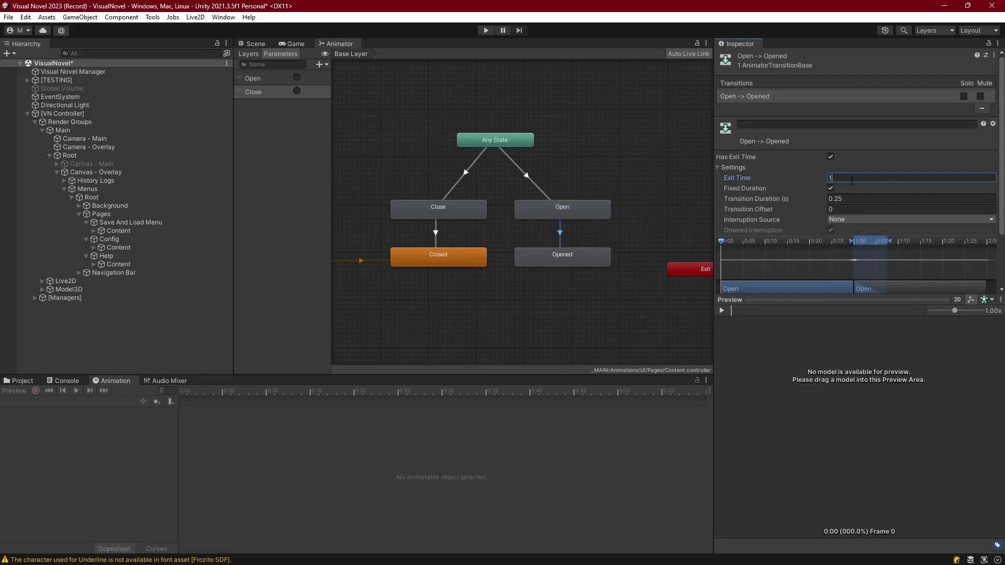
pyautogui.click(843, 198)
pyautogui.write('0')
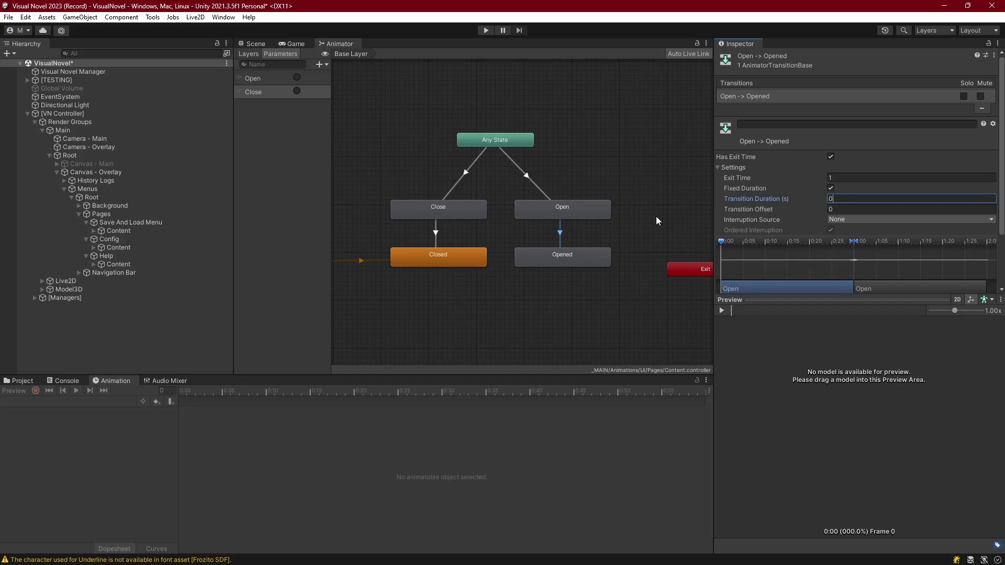
# Give the Any State to Open transition the Open trigger as condition and a transition duration of 0.
pyautogui.click(472, 176)
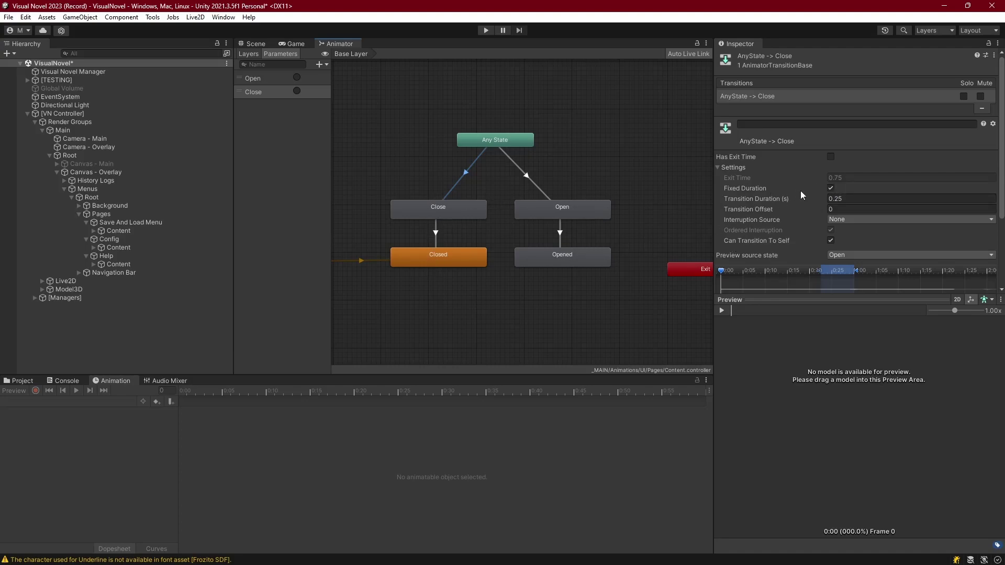
pyautogui.scroll(-3, 801, 195)
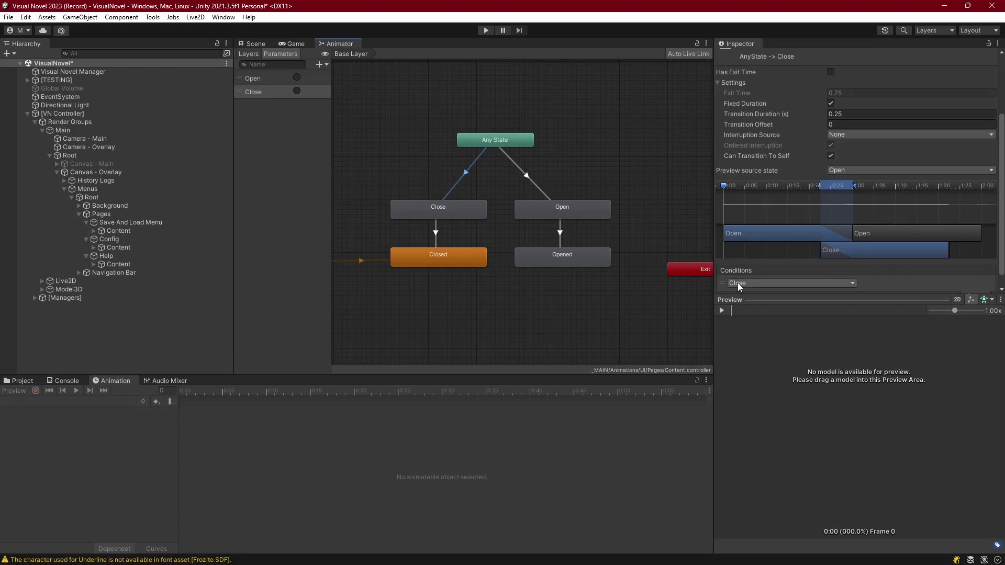
pyautogui.click(526, 177)
pyautogui.scroll(-1, 960, 286)
pyautogui.click(971, 278)
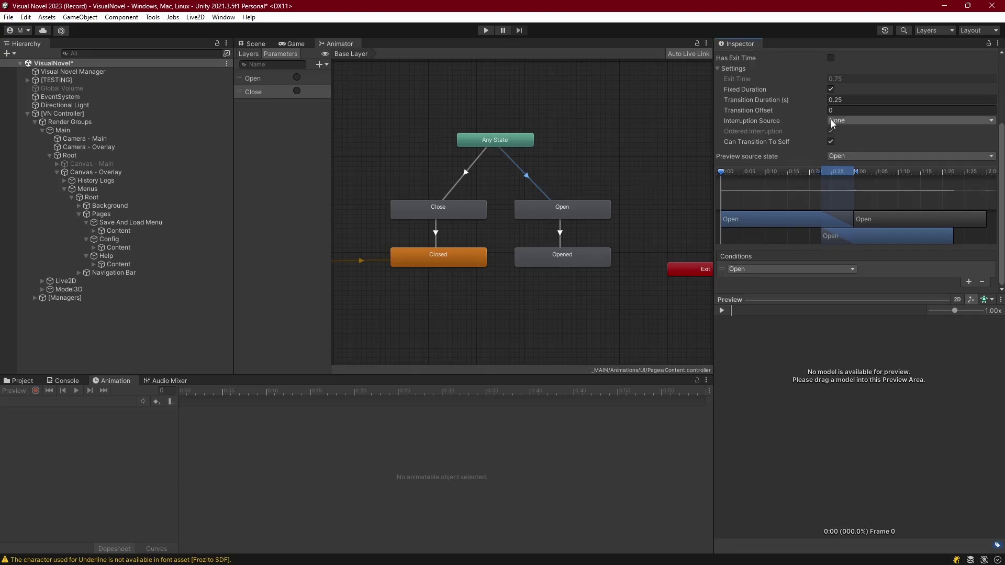
pyautogui.click(843, 101)
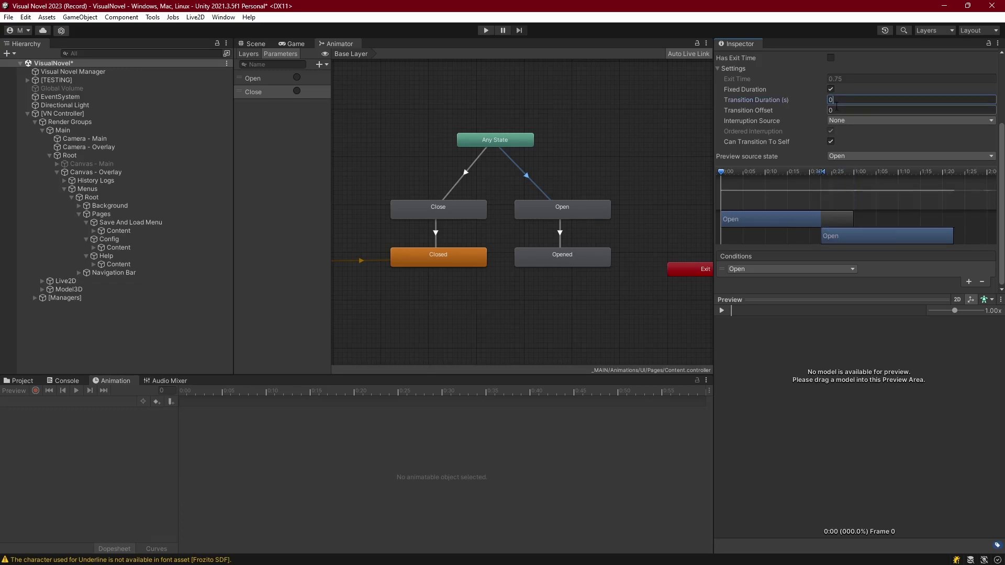
# Set the transition duration of the Any State to Close transition to 0.
pyautogui.click(471, 166)
pyautogui.click(852, 102)
pyautogui.write('0')
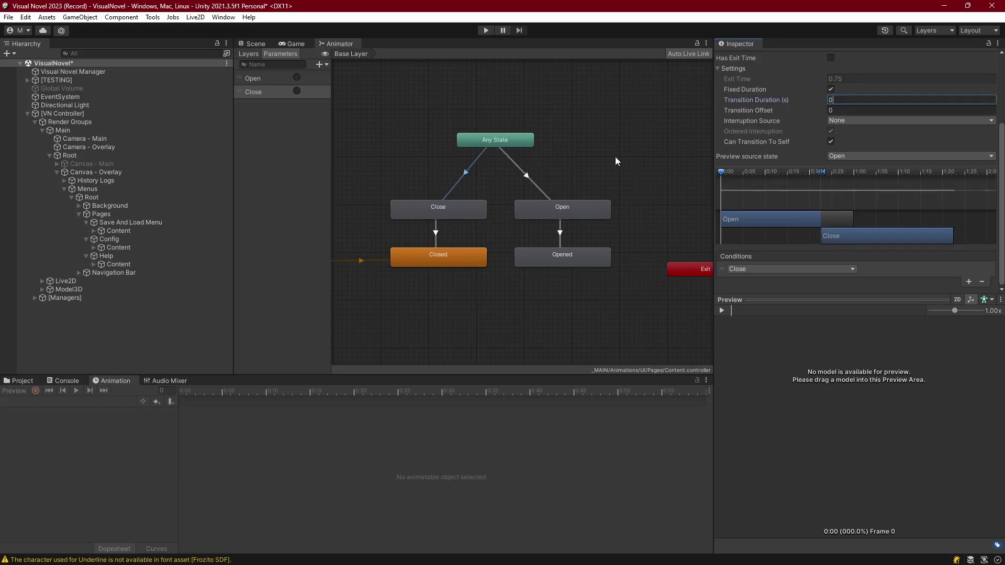
pyautogui.click(631, 150)
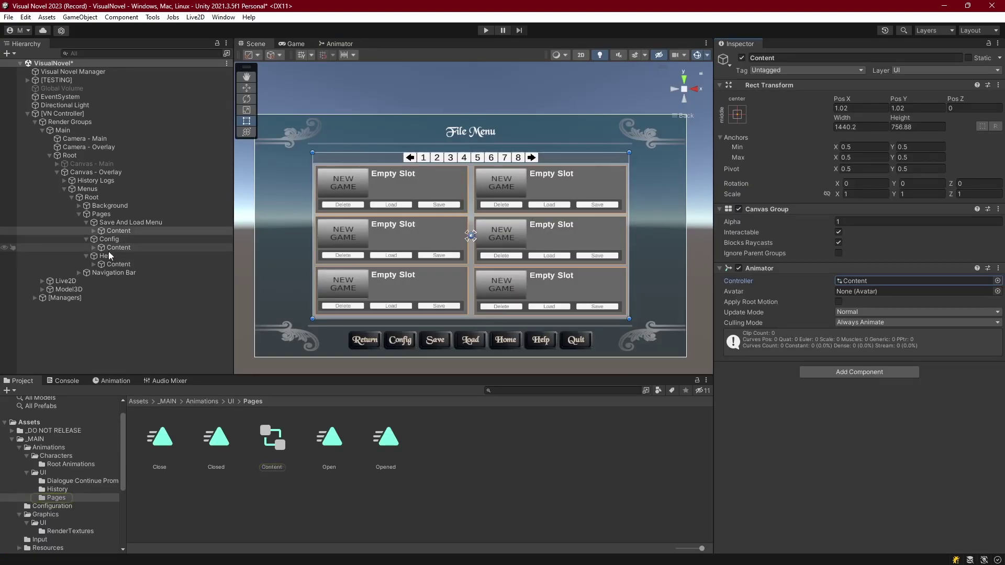
# Add an Animator component to the Content objects of both the Config and Help pages.
pyautogui.click(114, 247)
pyautogui.keyDown('ctrl'); pyautogui.click(115, 263); pyautogui.keyUp('ctrl')
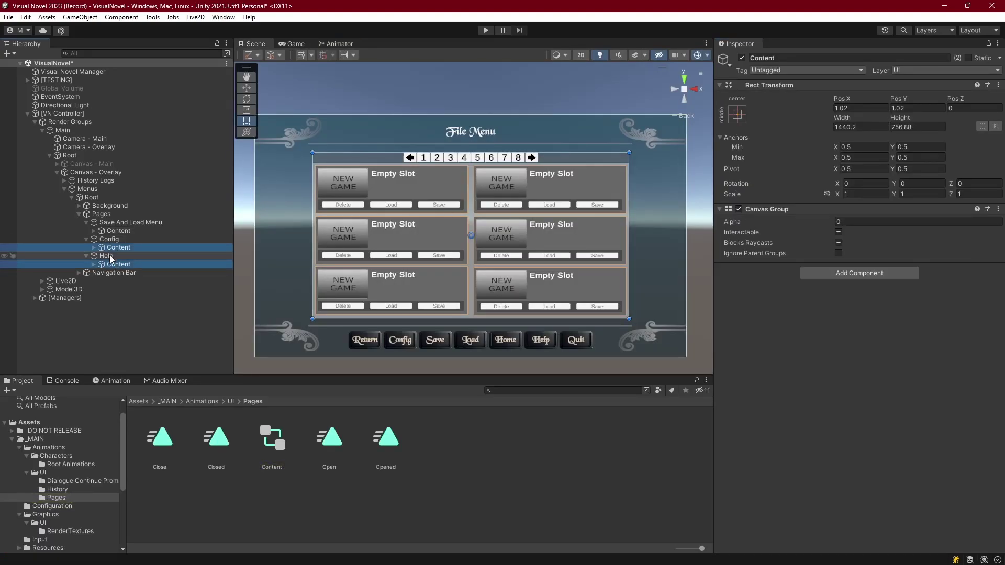
pyautogui.click(830, 272)
pyautogui.write('layo')
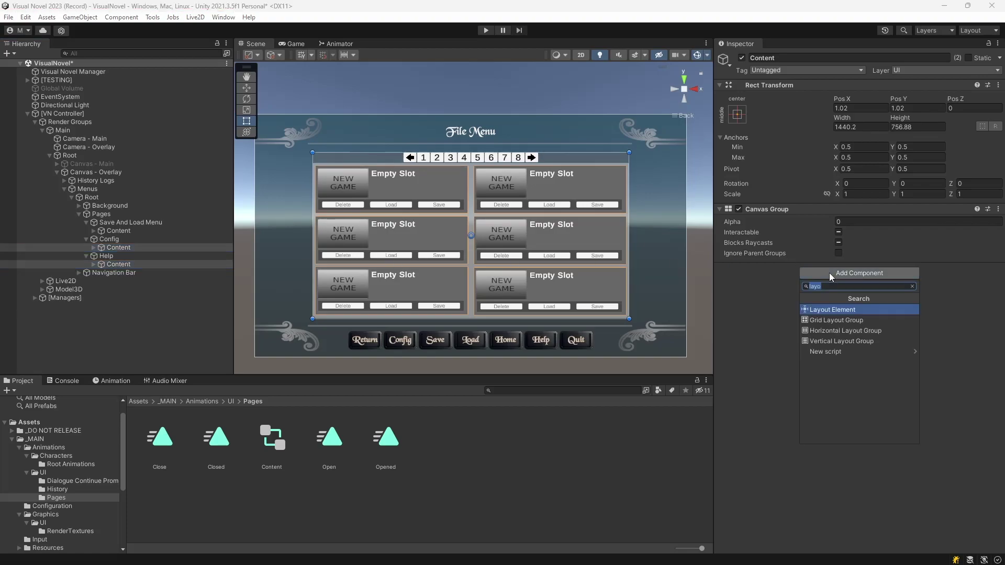
pyautogui.write('animator')
pyautogui.press('Return')
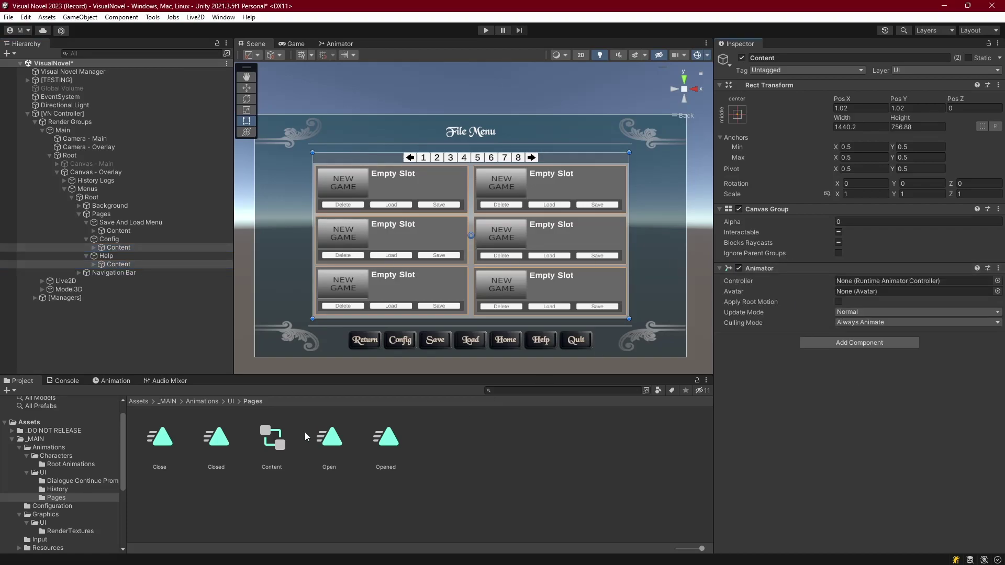
# Assign the Content animator controller to the Animators of the Config and Help pages' Content objects.
pyautogui.moveTo(271, 437); pyautogui.dragTo(863, 281)
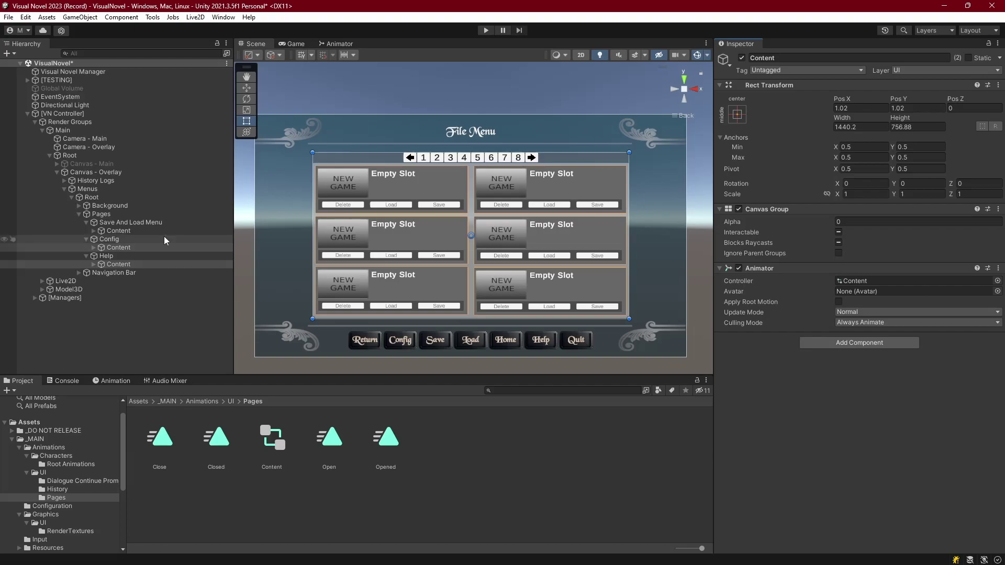
# Disable Interactable and Blocks Raycasts and set Alpha to 0 in the Canvas Groups of all three pages' Content objects.
pyautogui.click(125, 231)
pyautogui.keyDown('ctrl'); pyautogui.click(120, 247); pyautogui.keyUp('ctrl')
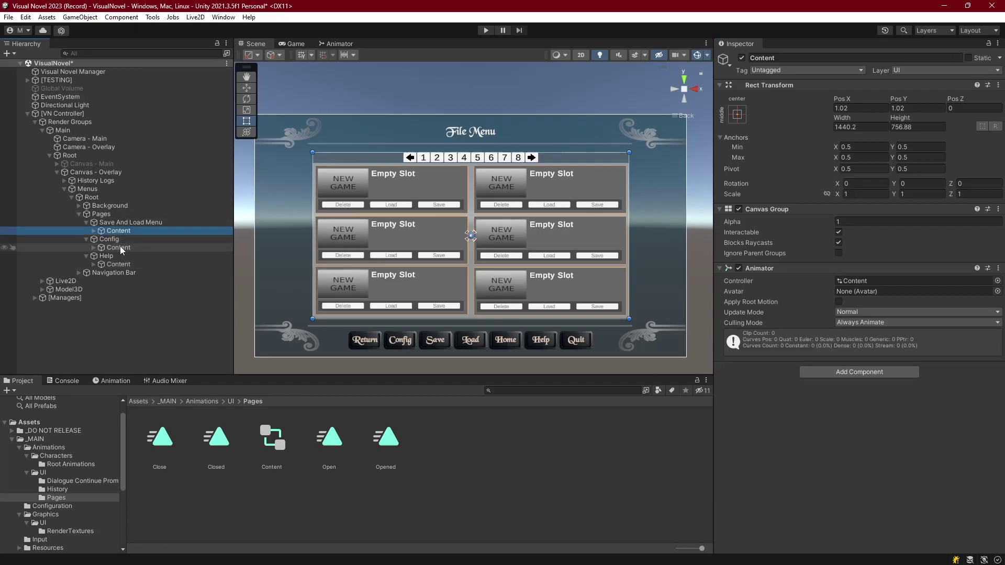
pyautogui.keyDown('ctrl'); pyautogui.click(119, 264); pyautogui.keyUp('ctrl')
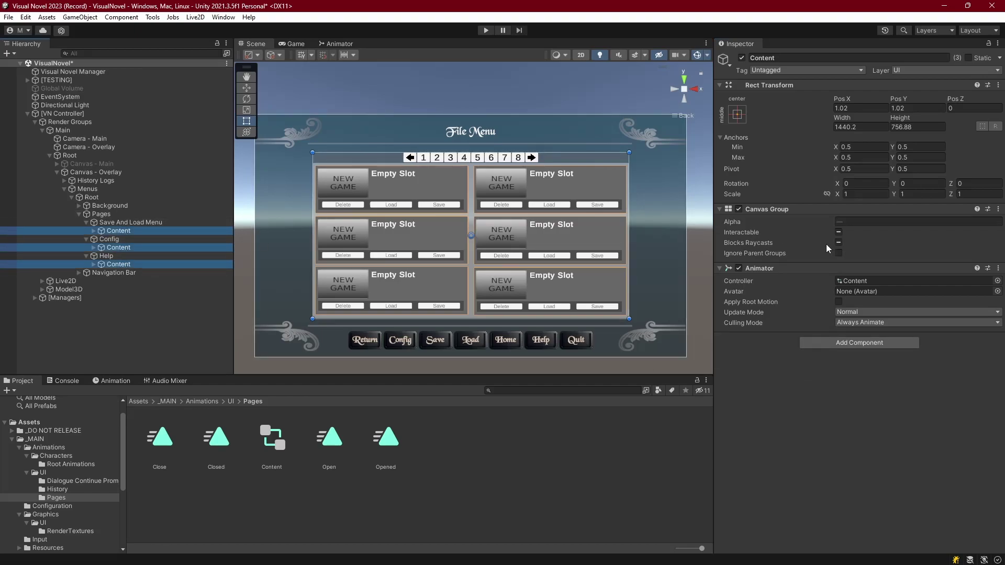
pyautogui.click(838, 232)
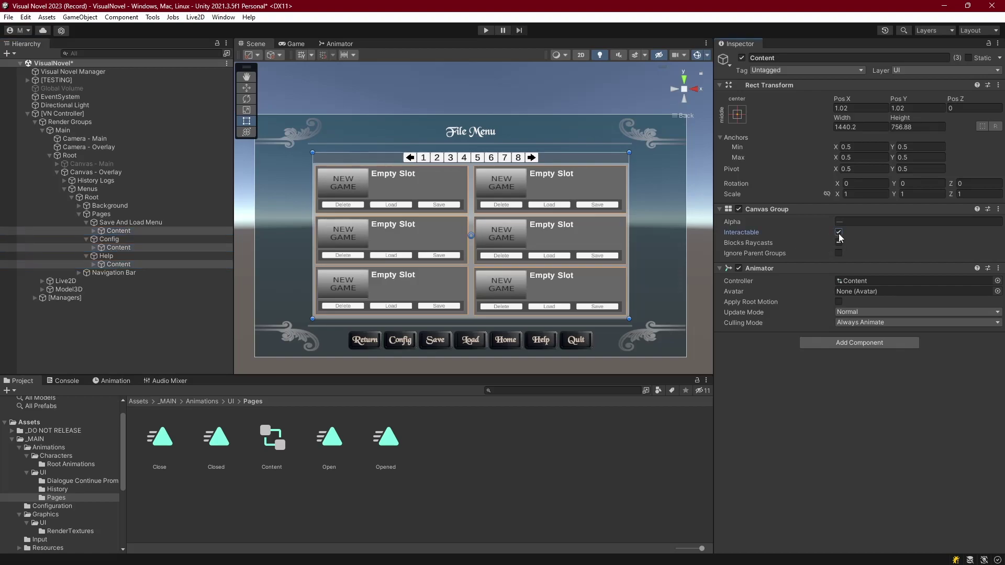
pyautogui.click(838, 232)
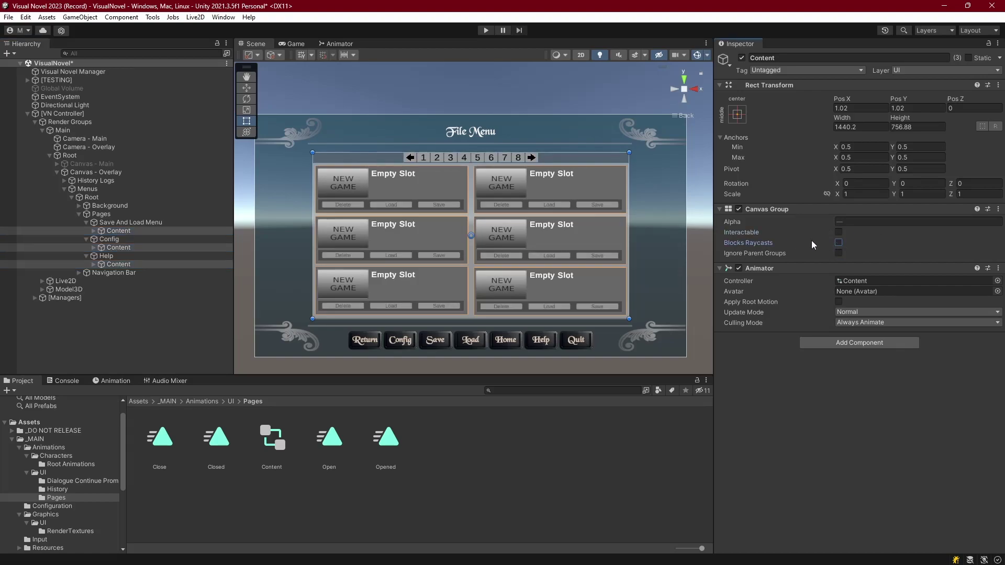
pyautogui.moveTo(830, 220); pyautogui.dragTo(766, 224)
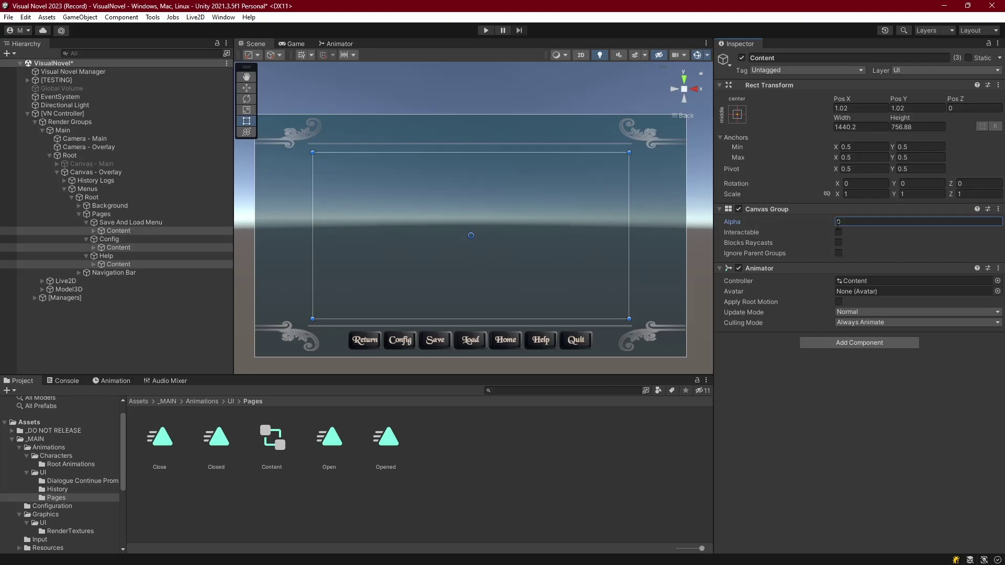
# Disable Interactable and Blocks Raycasts and set Alpha to 0 in the Canvas Group of the Menus Root object.
pyautogui.click(99, 215)
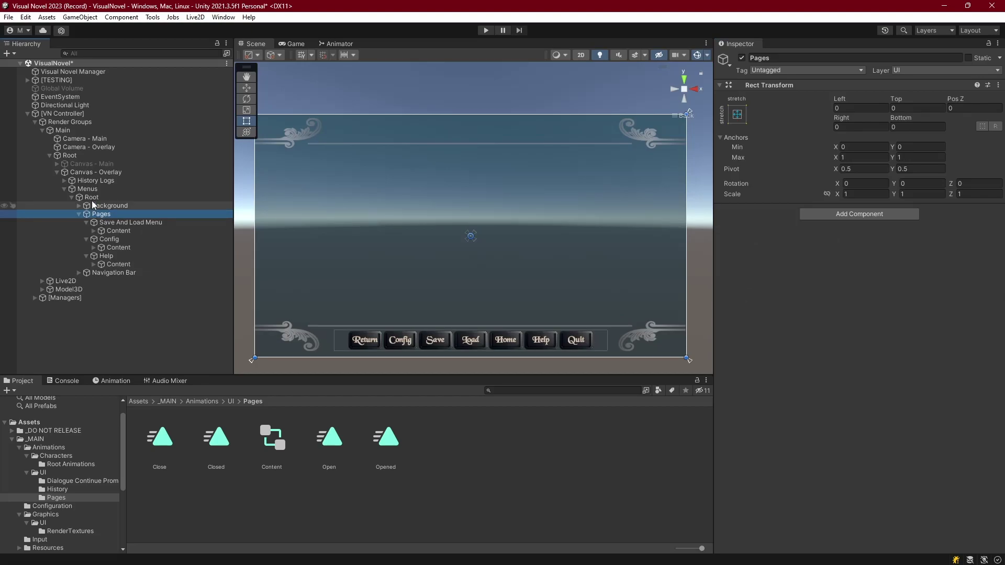
pyautogui.click(92, 199)
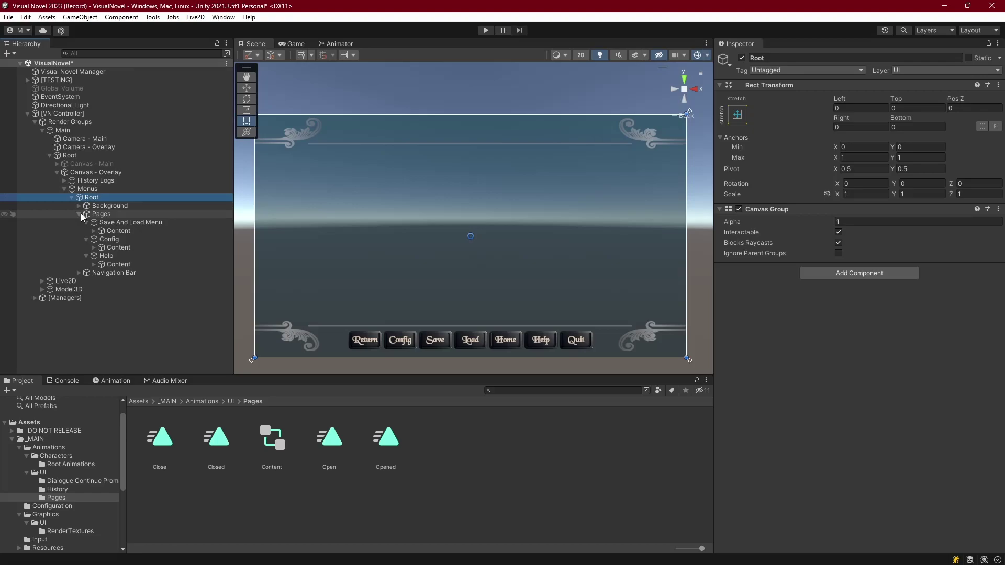
pyautogui.click(838, 232)
pyautogui.click(837, 243)
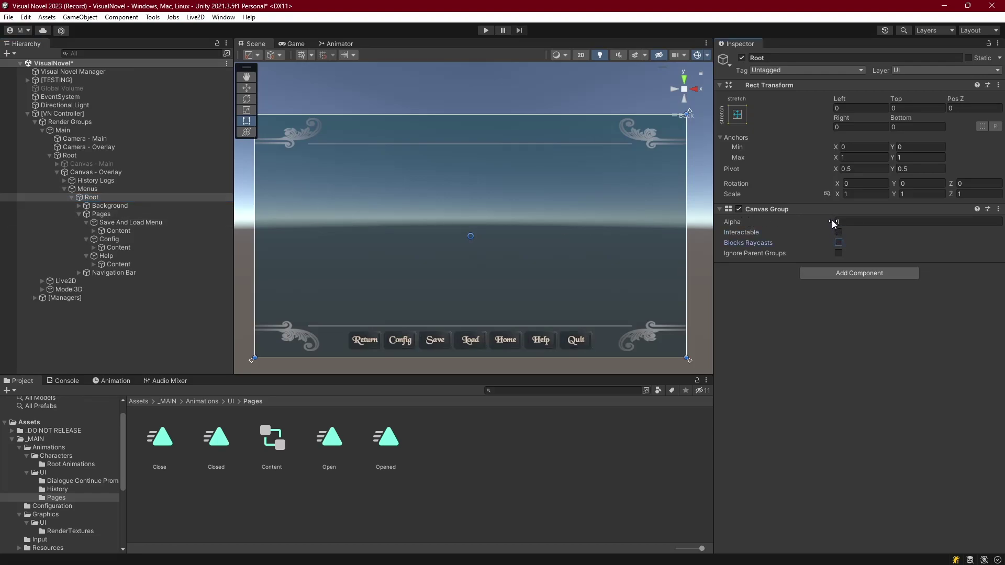
pyautogui.click(837, 221)
pyautogui.write('0')
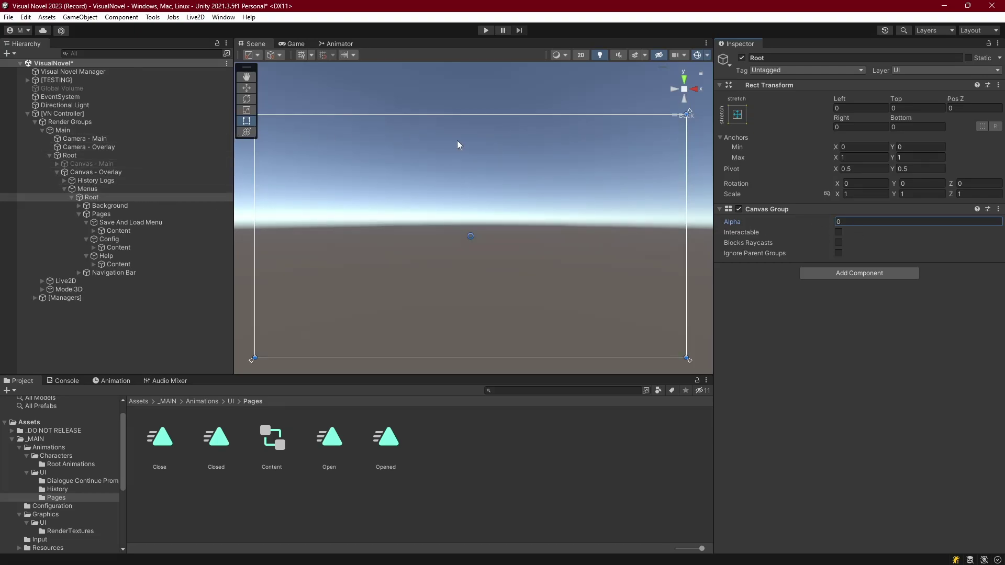
# Activate the Canvas - Main object.
pyautogui.click(86, 164)
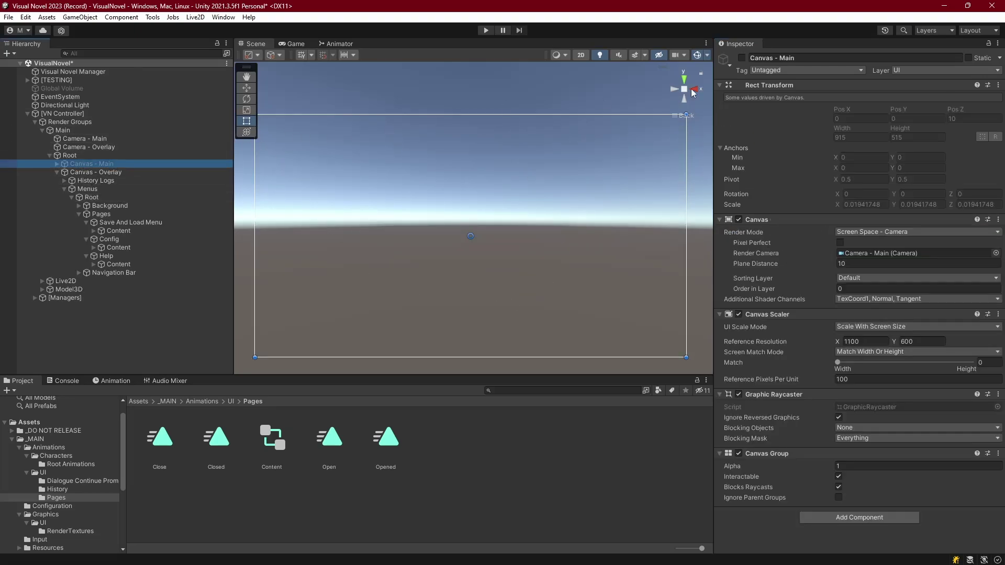
pyautogui.click(741, 57)
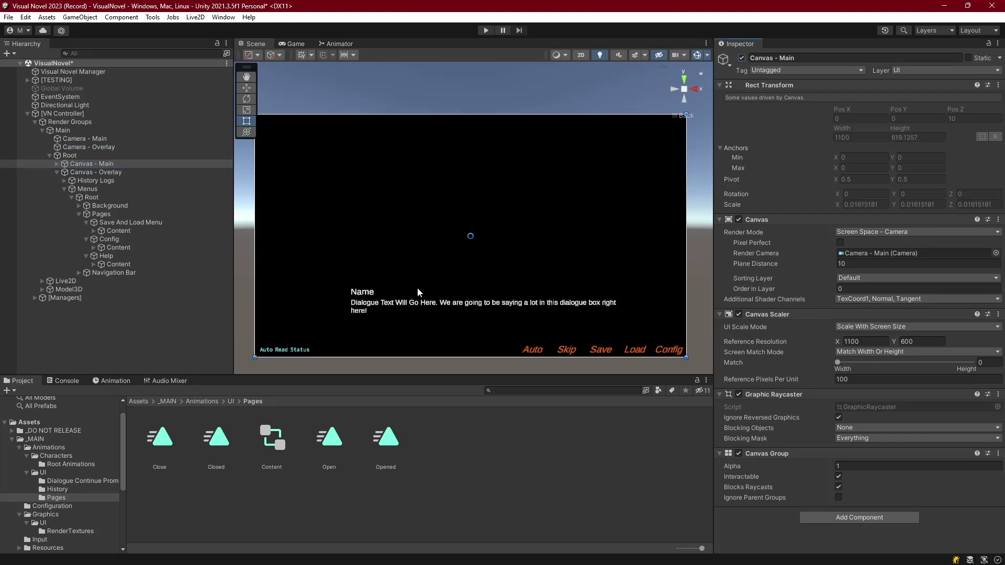